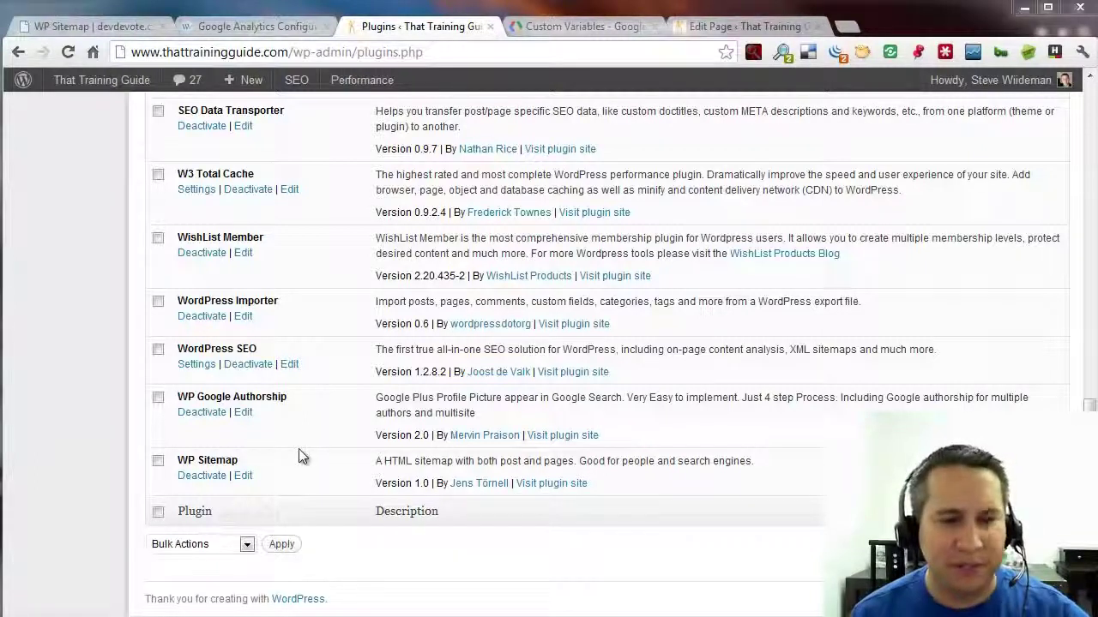
Step: Select the WP Sitemap plugin name in the Installed Plugins list and bring up its copy menu
drag(177, 460, 241, 461)
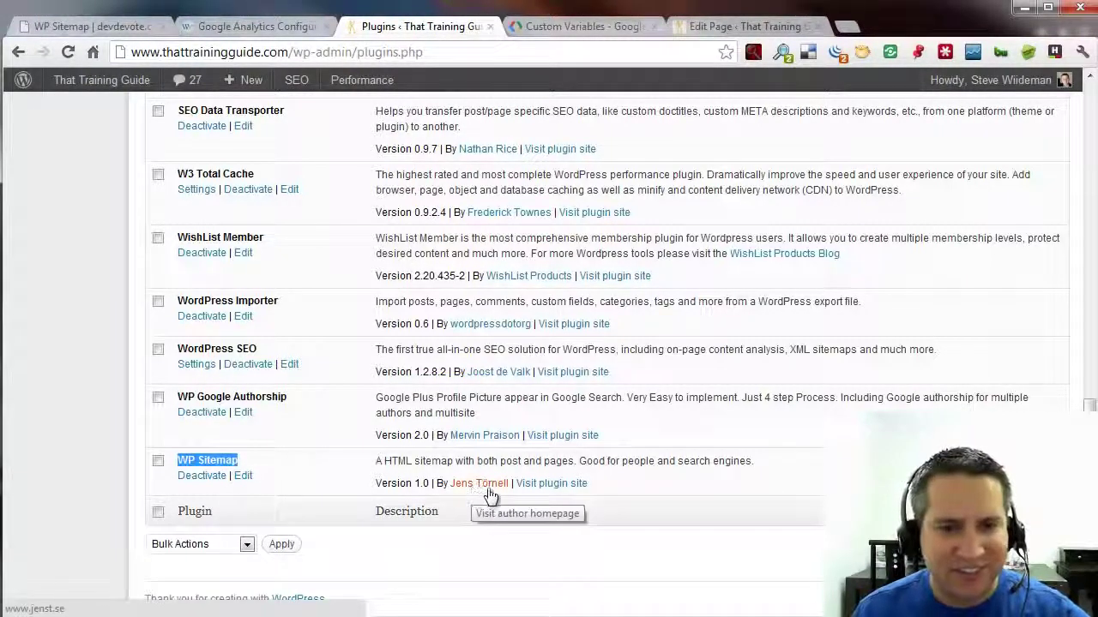
right_click(218, 461)
Step: Copy the WP Sitemap name and search the Add New plugins directory for it
click(263, 475)
scroll(363, 543, up, 15)
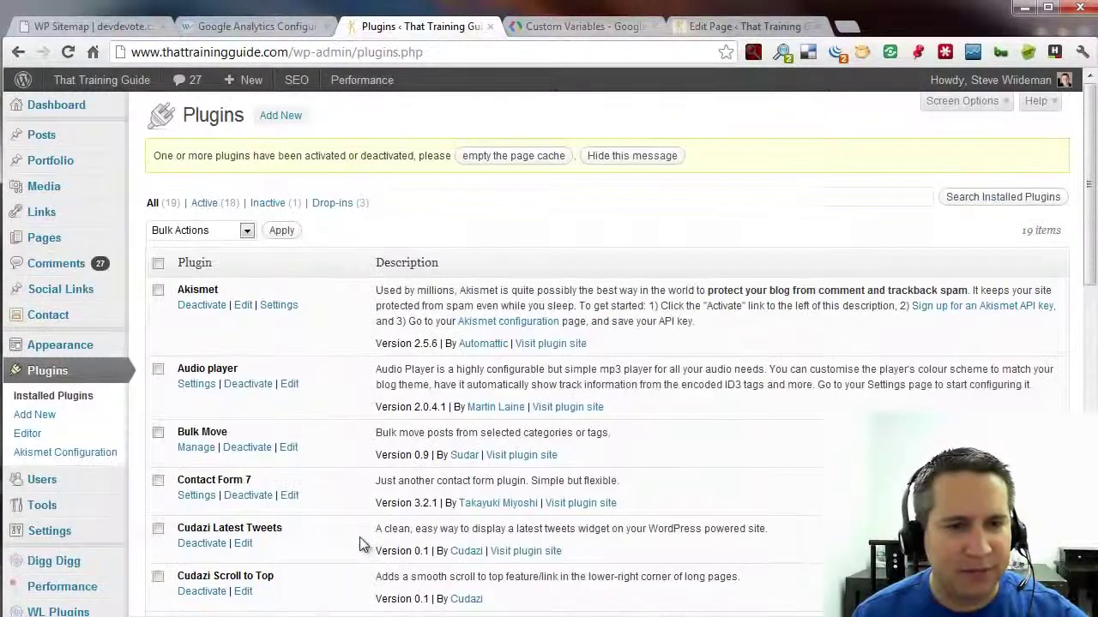
click(282, 115)
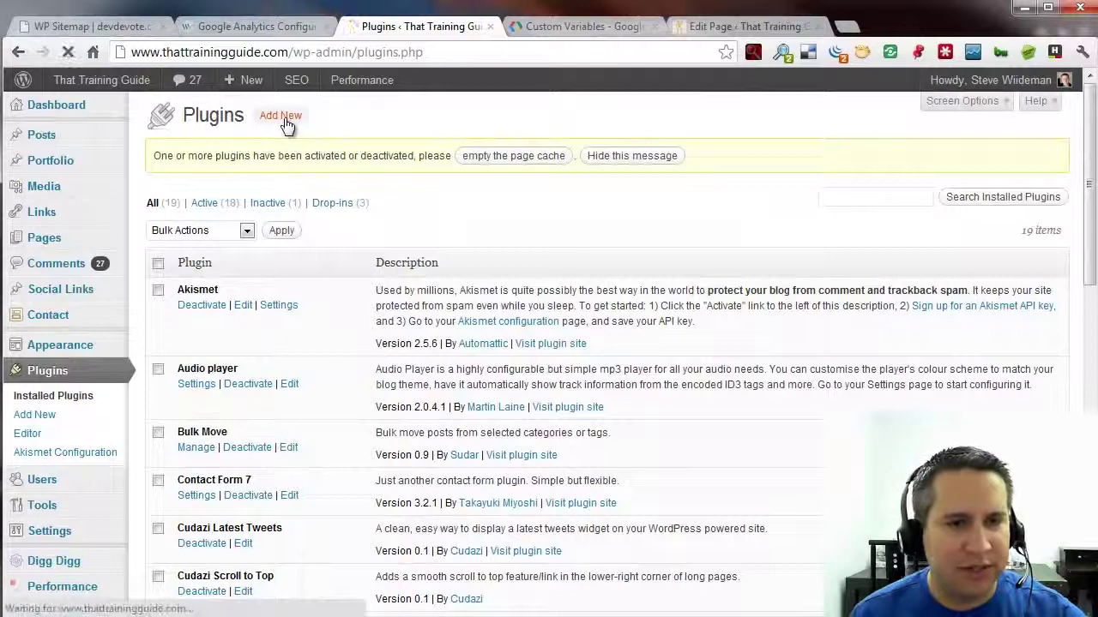
click(228, 295)
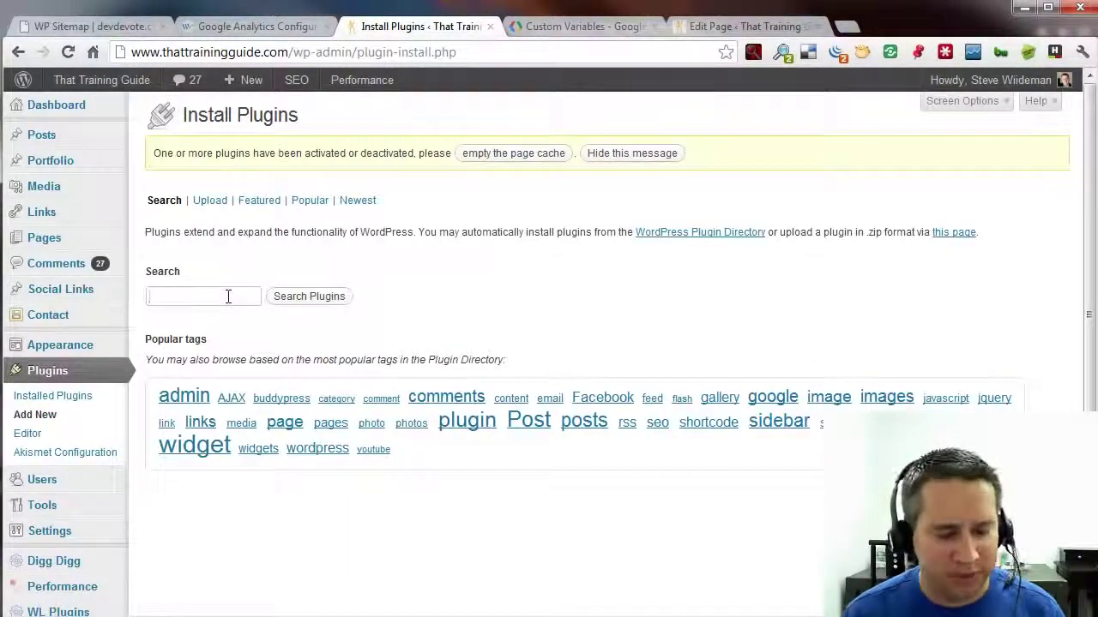
key(ctrl+v)
click(316, 296)
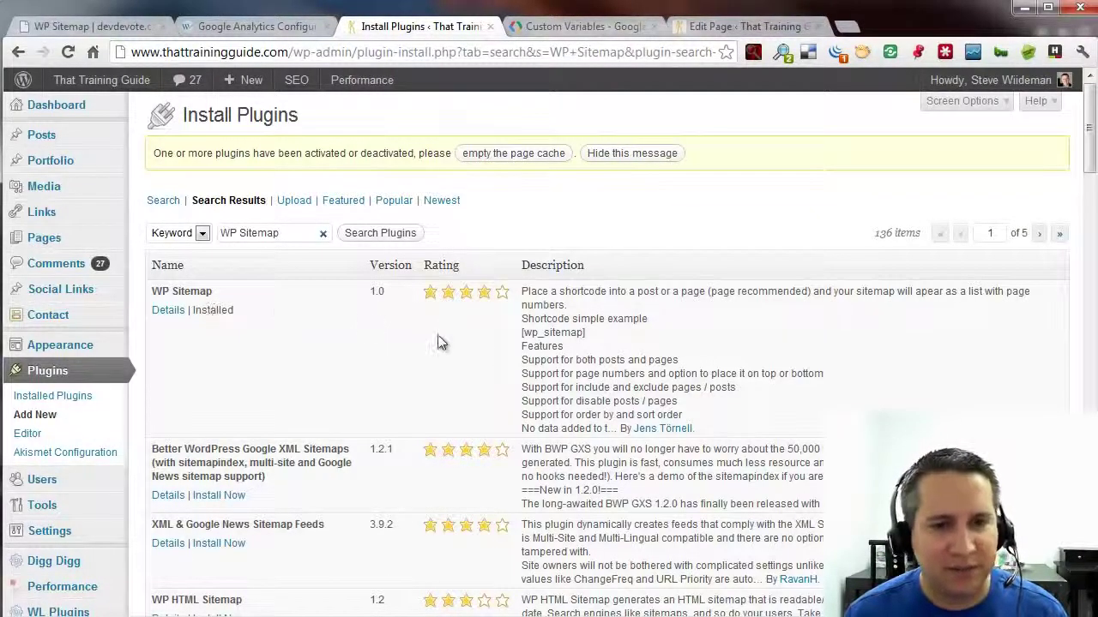
Step: Review the WP Sitemap search result's description, then return to the Site Map page editor
drag(709, 427, 538, 293)
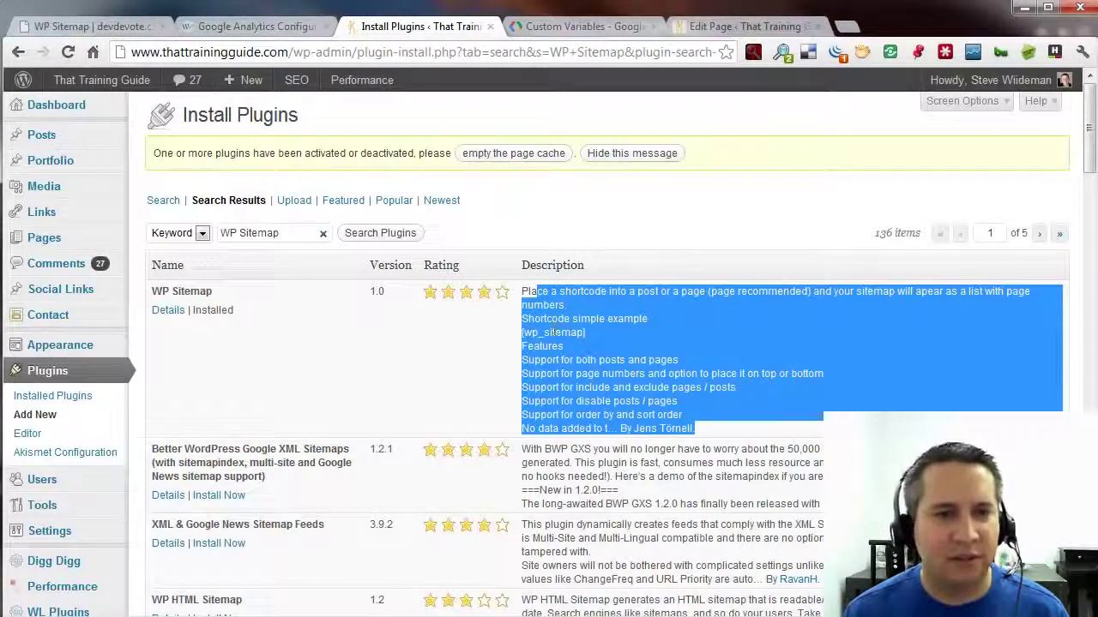
click(553, 326)
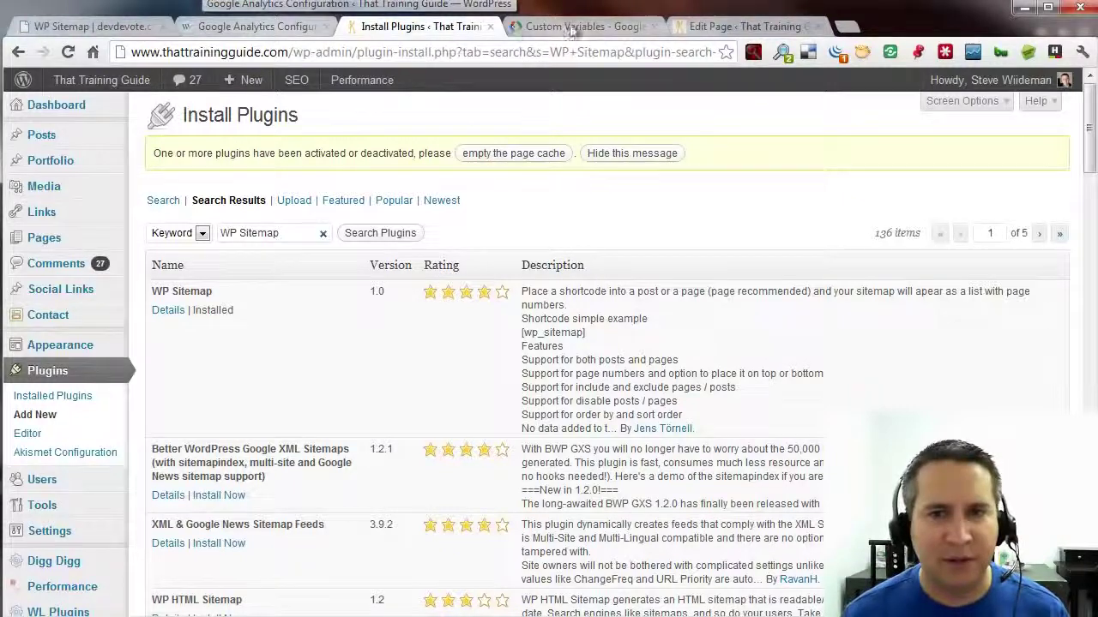
click(731, 27)
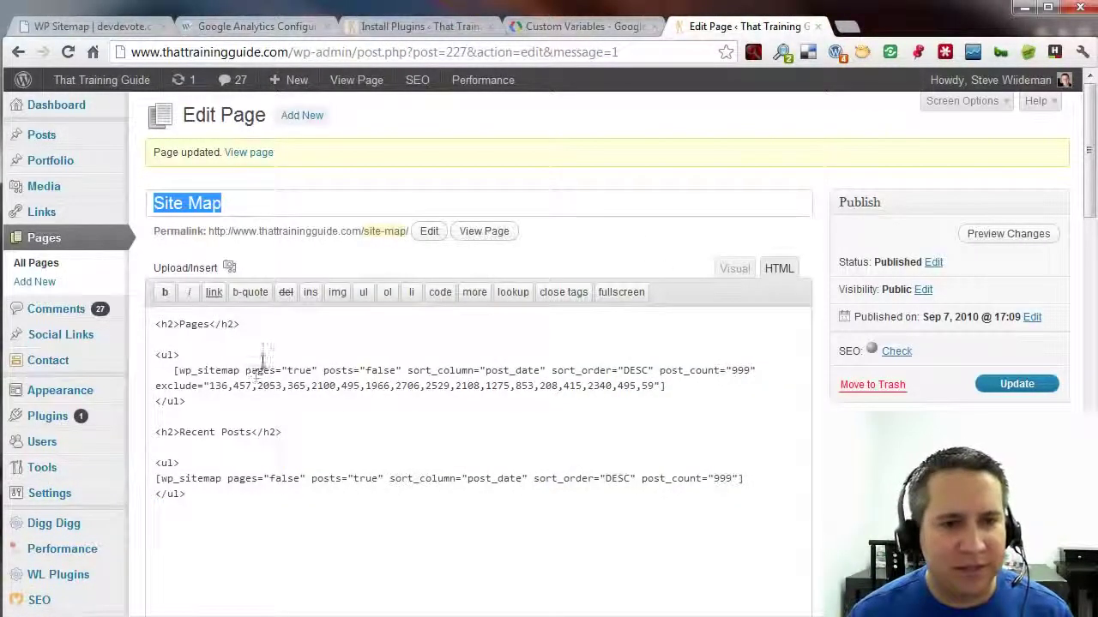
click(249, 325)
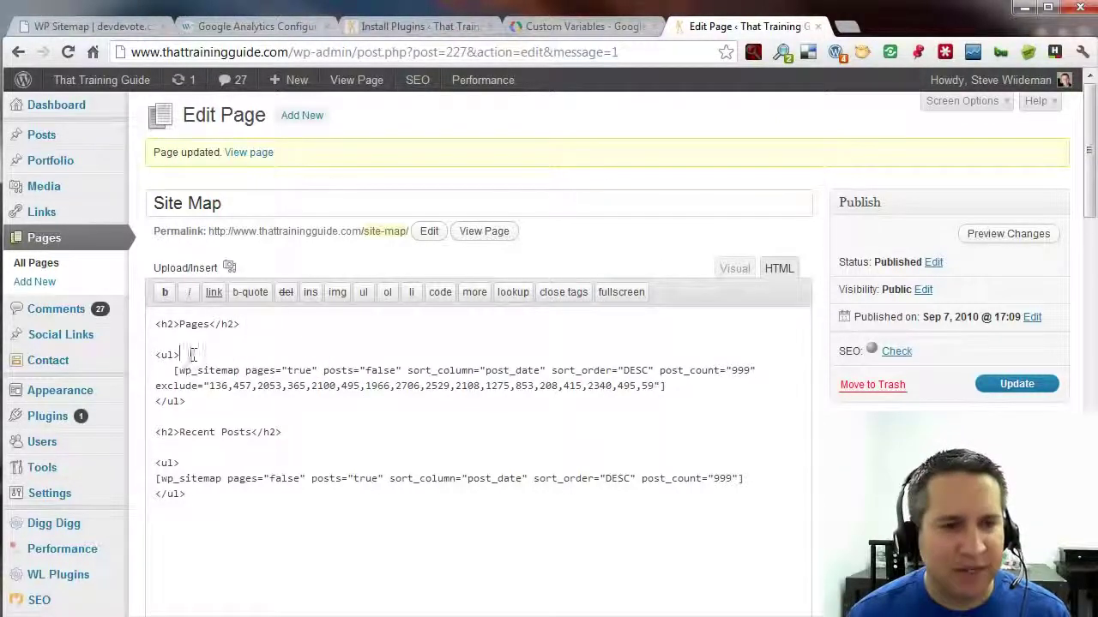
drag(182, 355, 154, 355)
drag(185, 403, 155, 401)
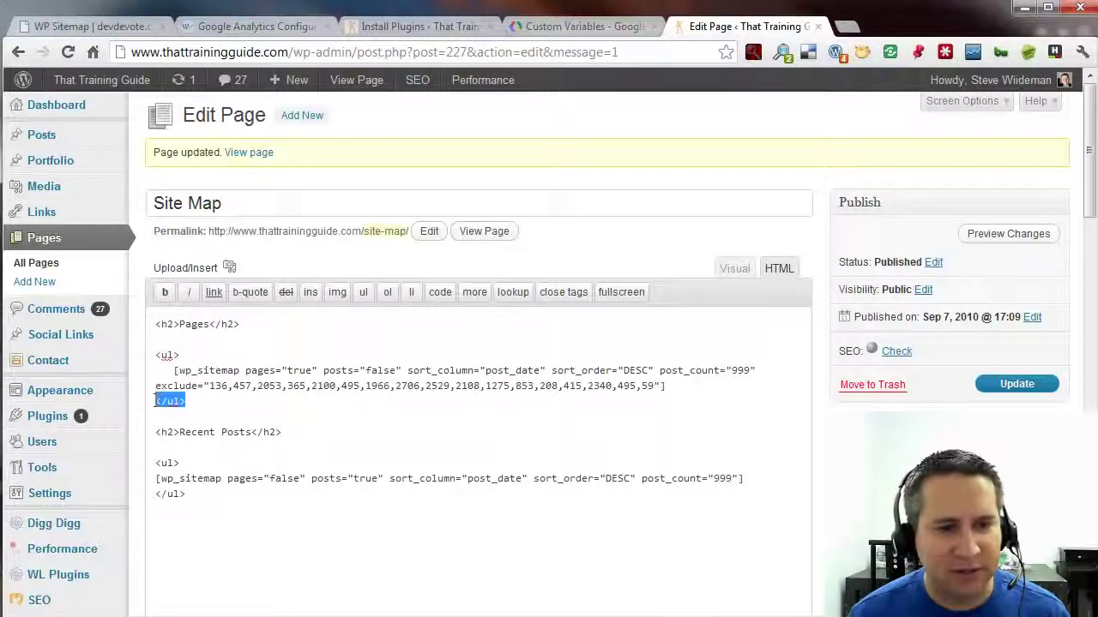
click(191, 355)
drag(190, 355, 156, 355)
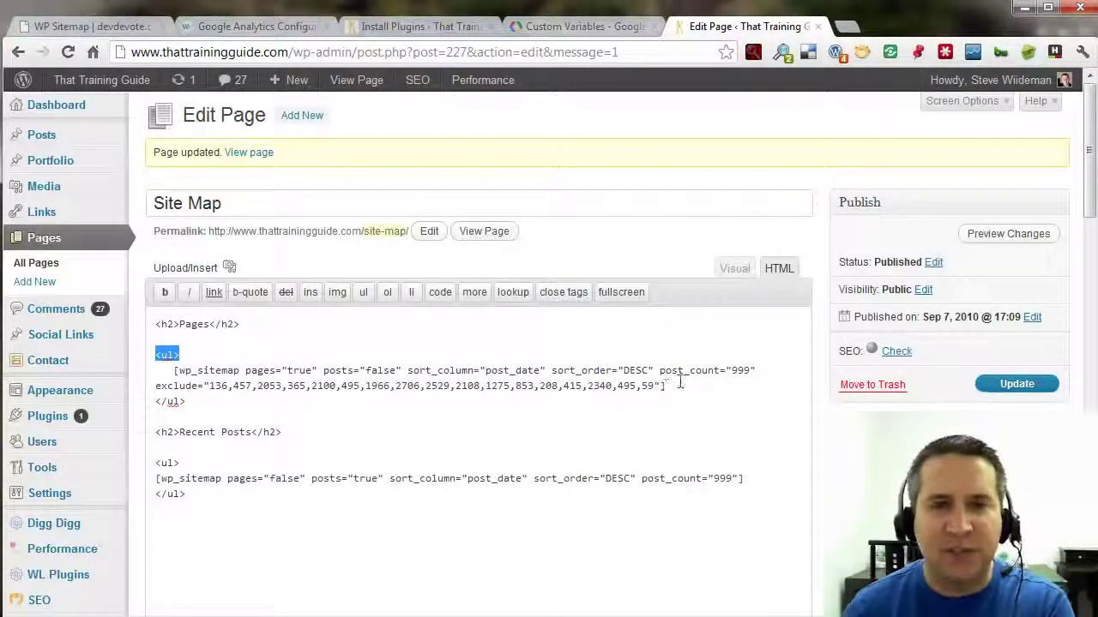
Step: Highlight the pages and posts attributes, including pages="true", in the Pages wp_sitemap shortcode
click(249, 375)
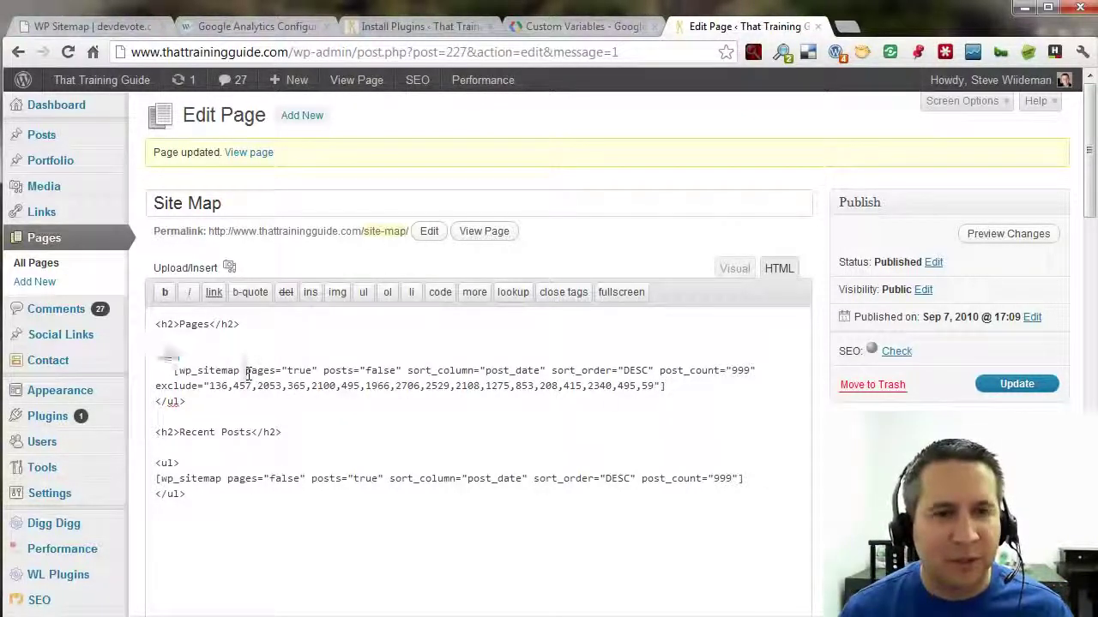
drag(249, 374, 409, 367)
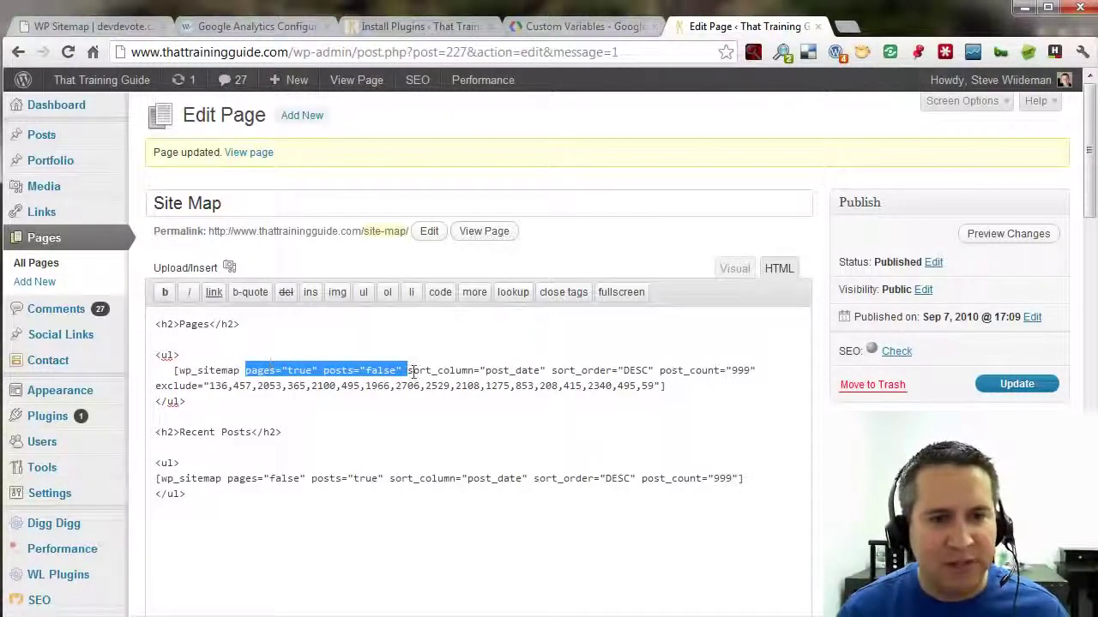
click(258, 372)
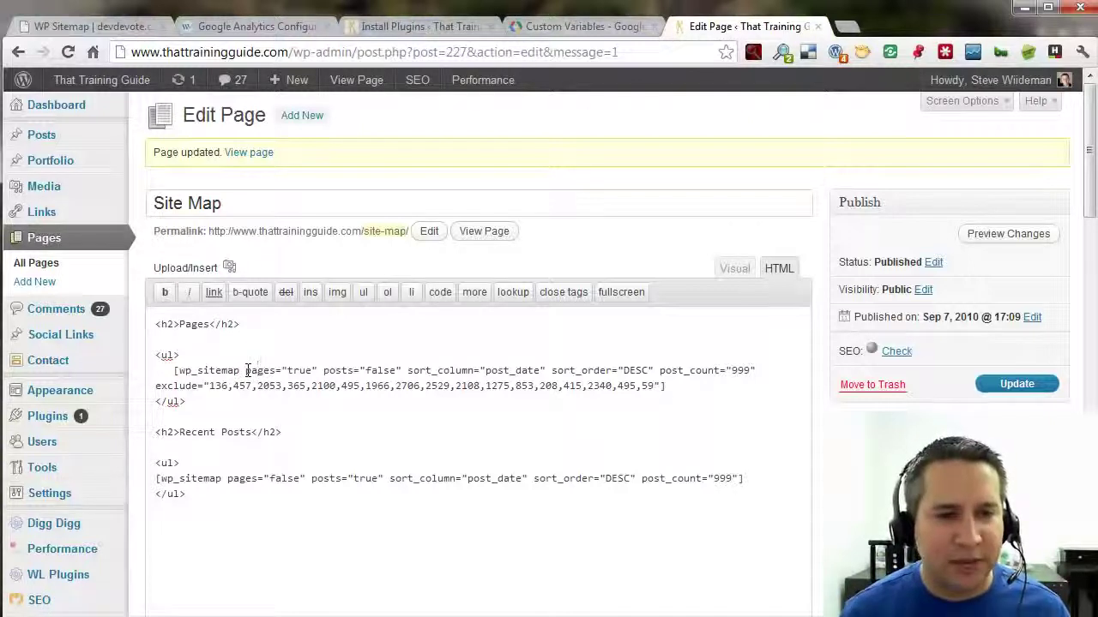
drag(247, 370, 551, 370)
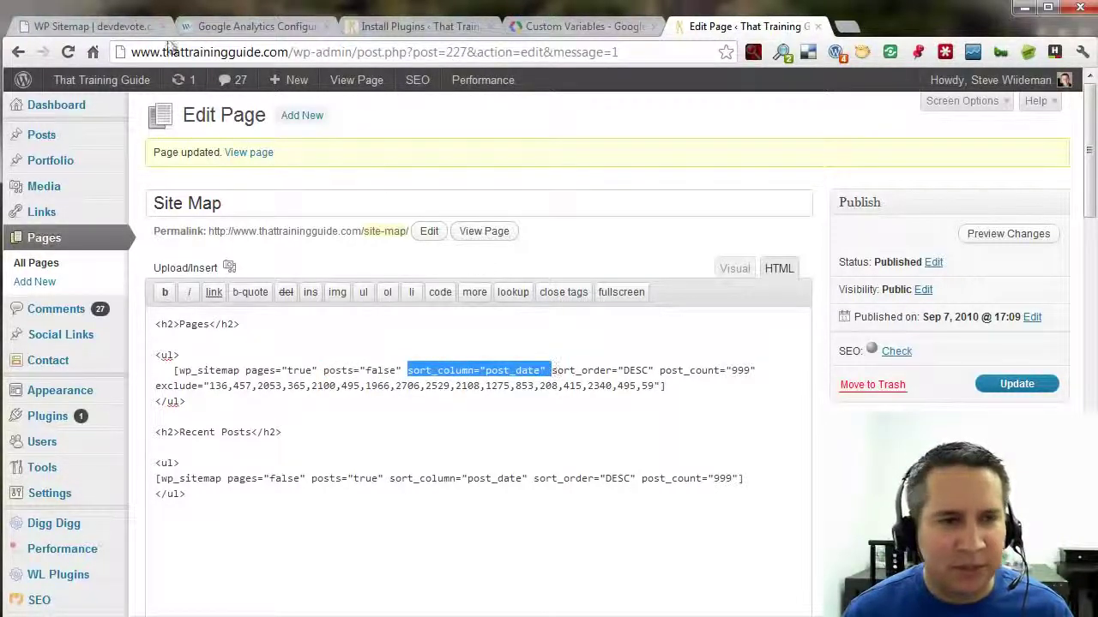
Step: Switch to the WP Sitemap documentation and select its web address
click(97, 28)
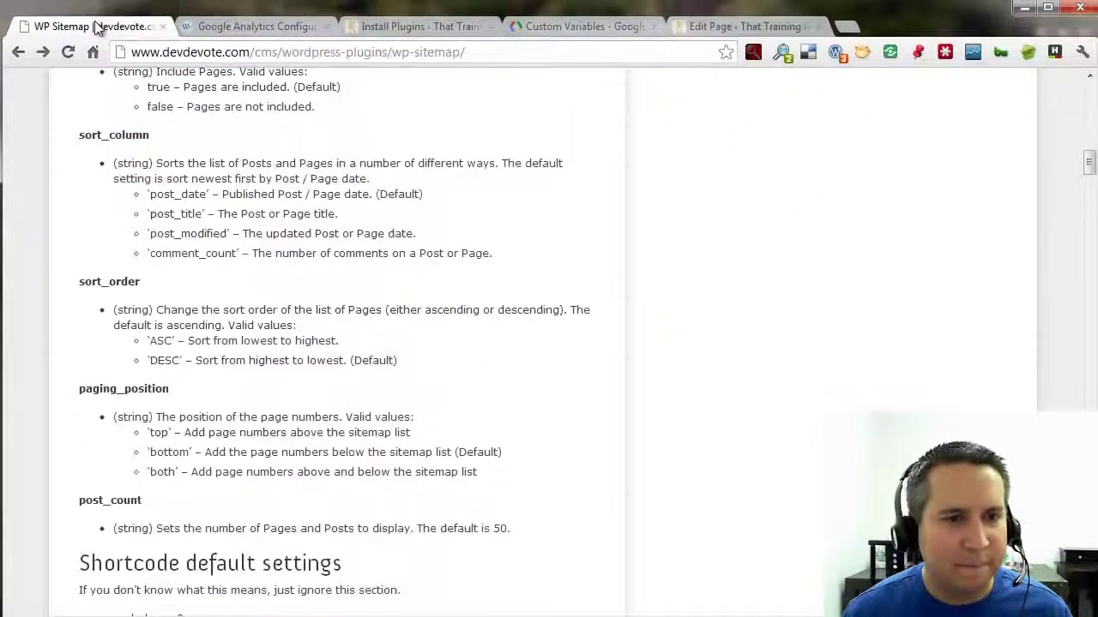
scroll(349, 403, down, 1)
scroll(349, 403, up, 15)
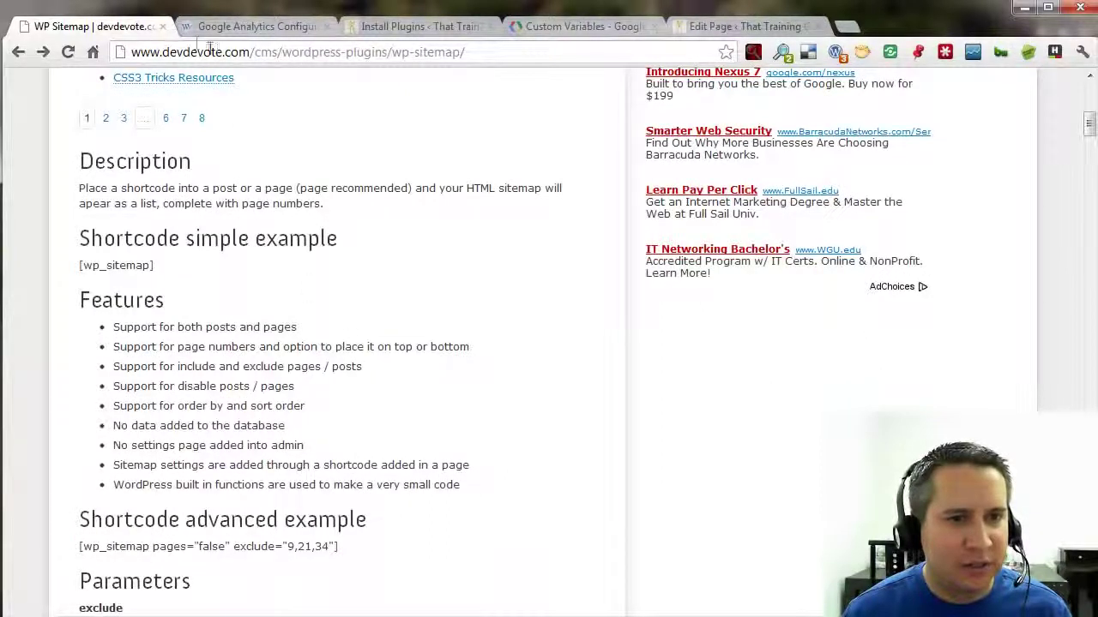
click(334, 53)
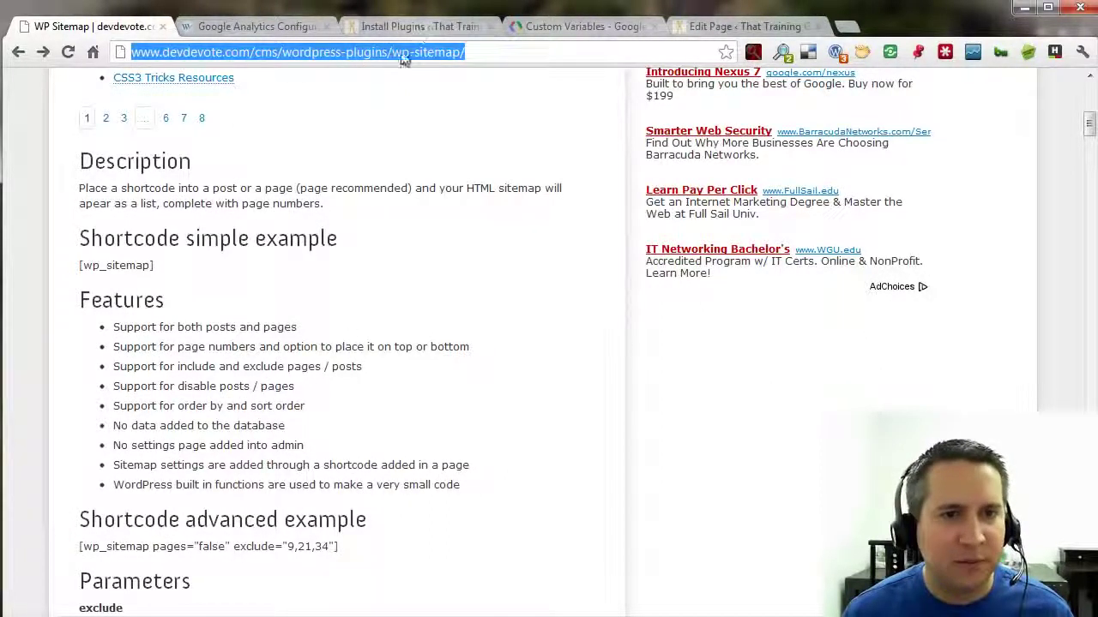
click(497, 54)
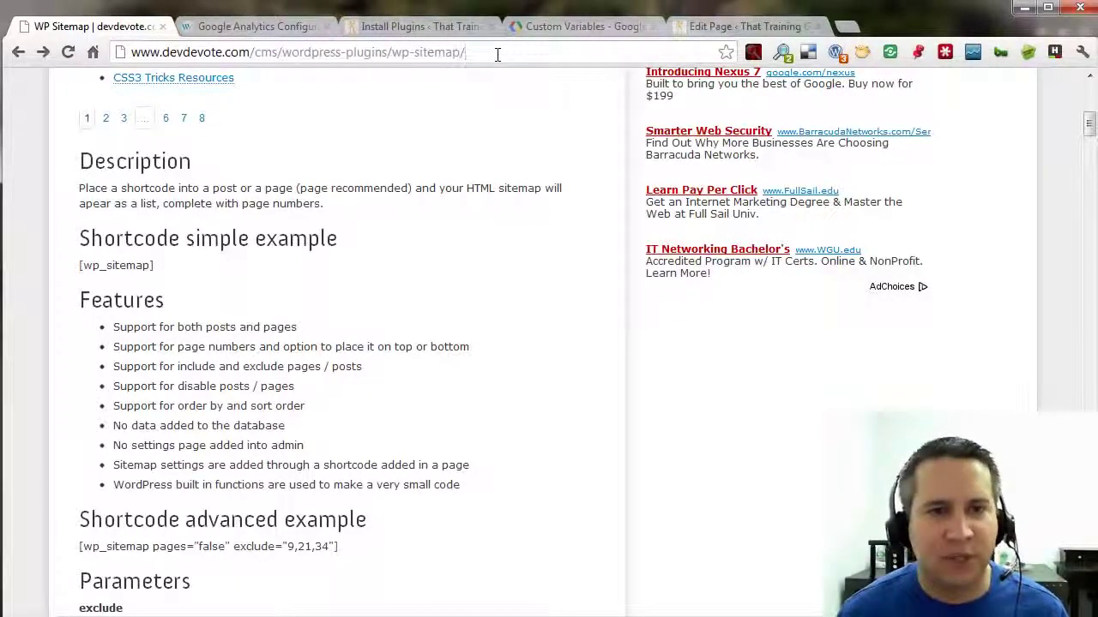
drag(496, 54, 120, 52)
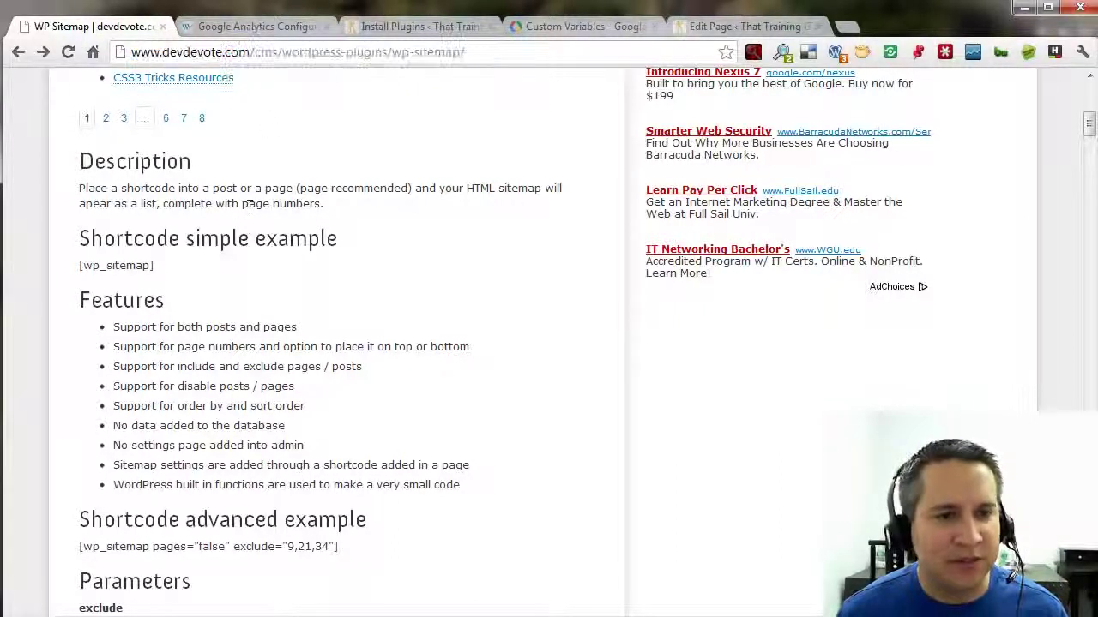
Step: Scroll to the Description and Parameters and select the advanced shortcode example
scroll(228, 364, down, 2)
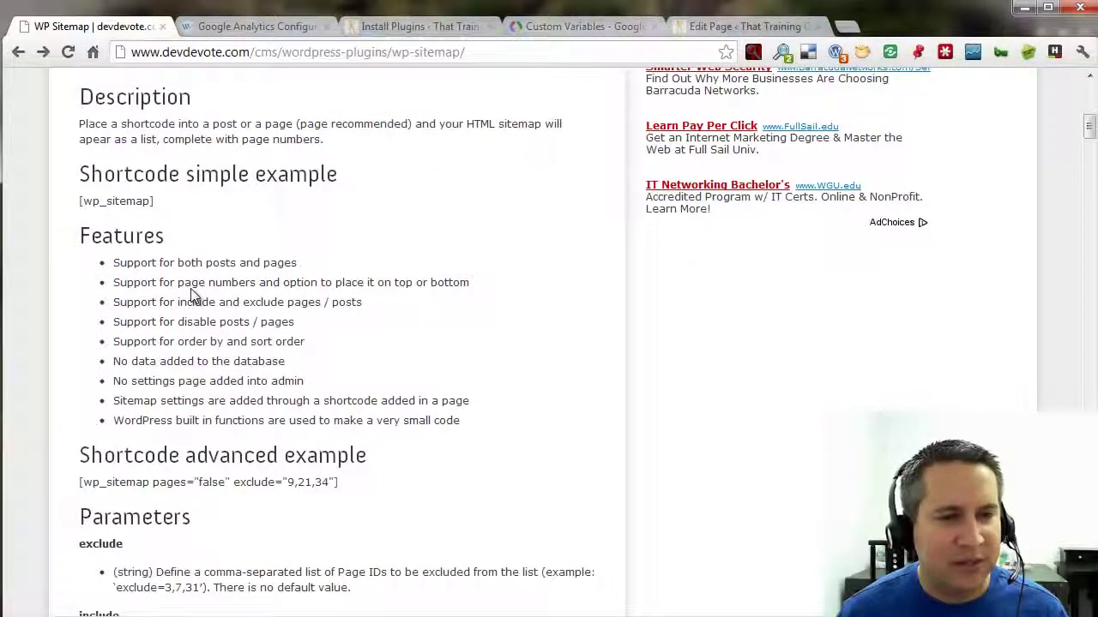
scroll(194, 296, down, 10)
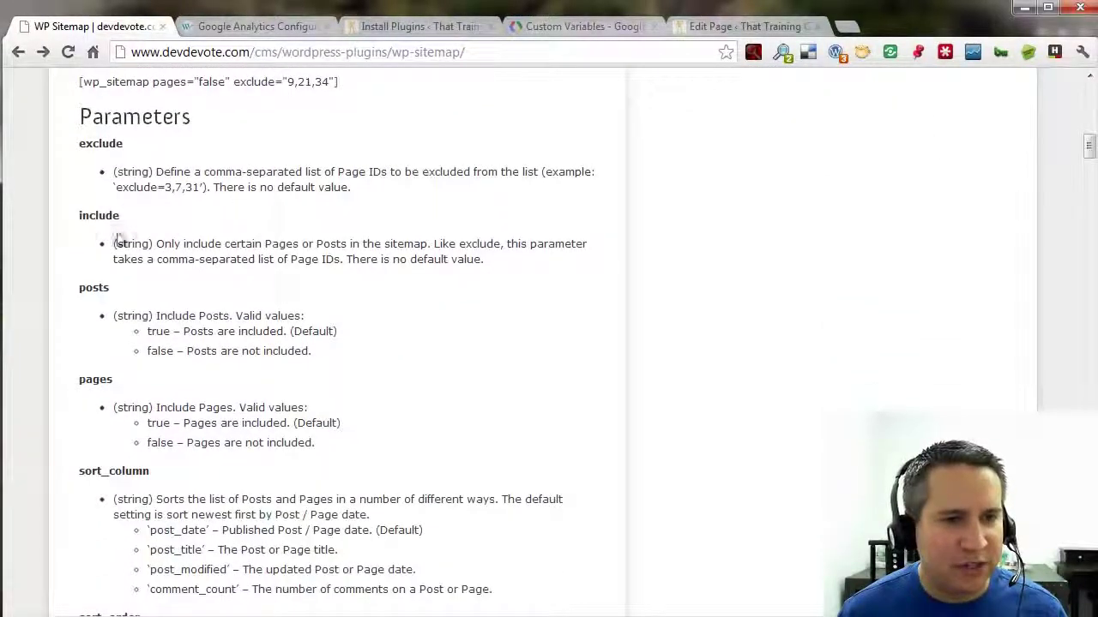
scroll(274, 205, up, 2)
drag(351, 148, 81, 146)
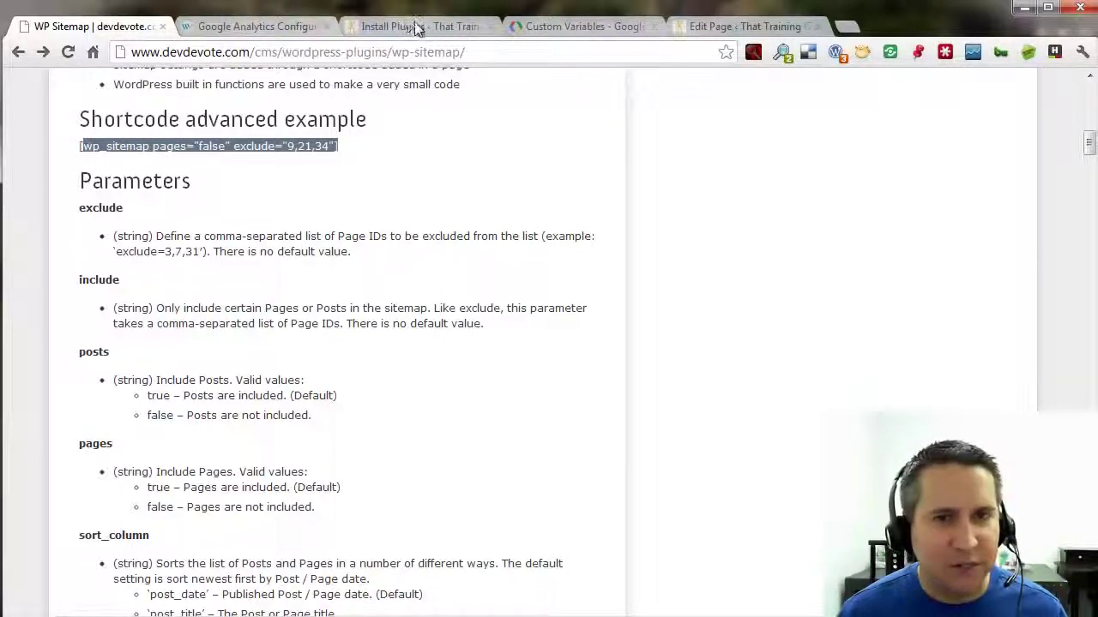
Step: In the Site Map editor, highlight the exclude page IDs and the Pages list's sort_column="post_date"
click(717, 27)
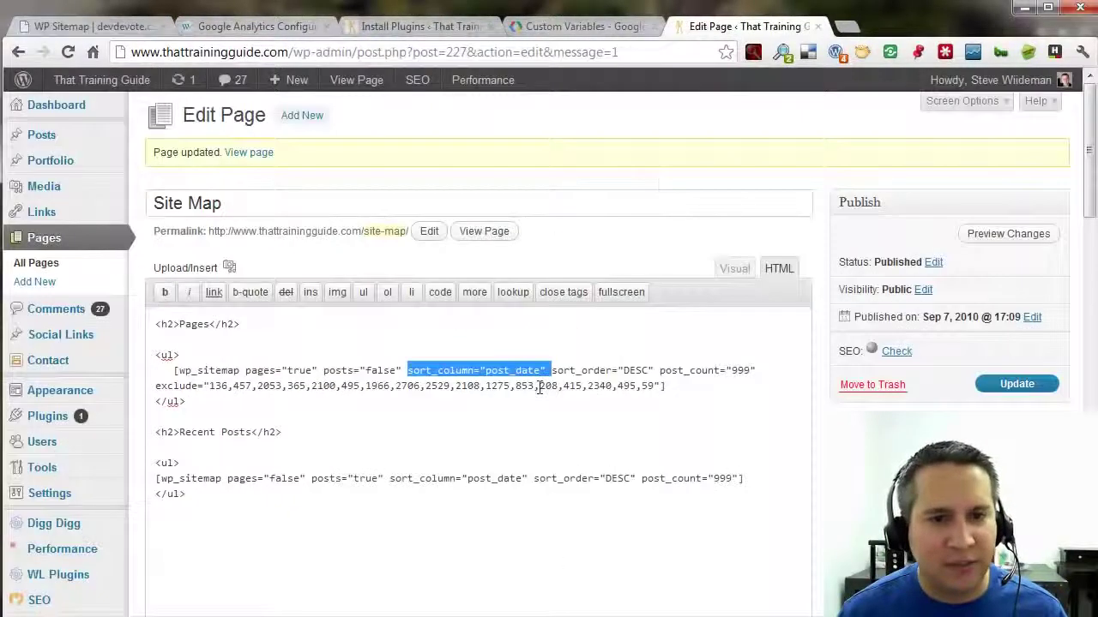
click(573, 369)
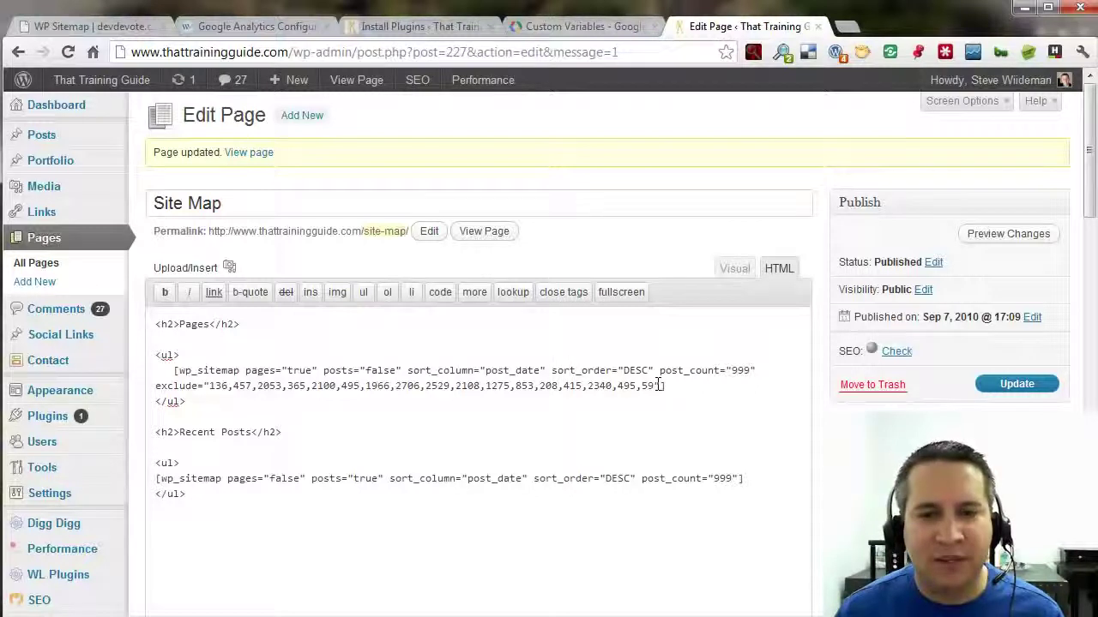
drag(657, 385, 156, 388)
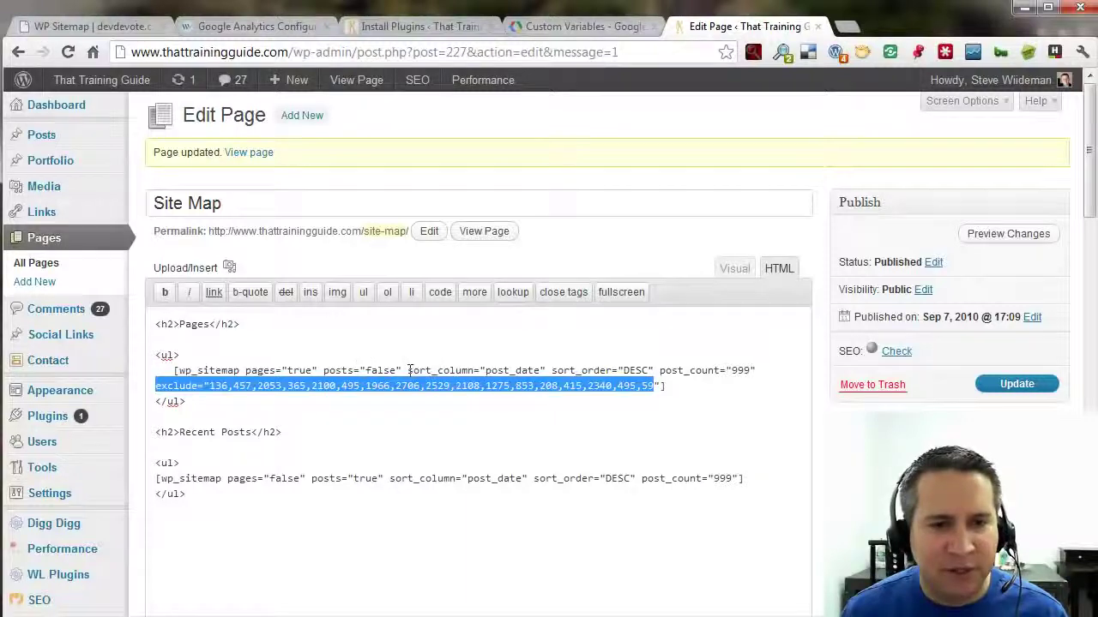
drag(409, 371, 549, 374)
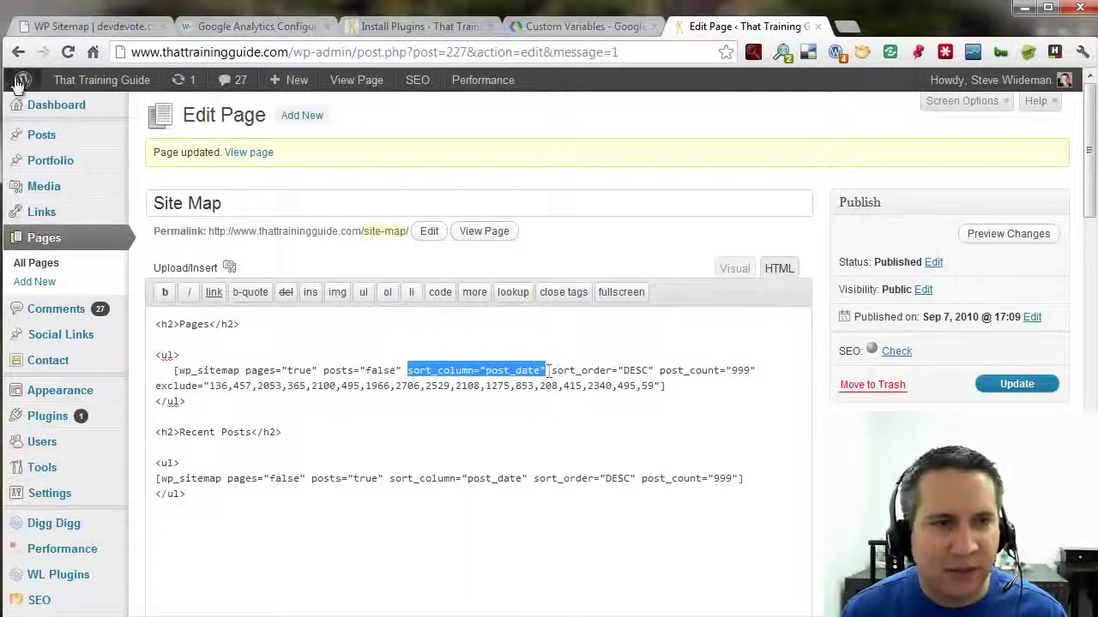
click(77, 27)
Step: Highlight the post_title, post_modified and comment_count sort_column options and the ASC sort_order option
scroll(253, 360, down, 1)
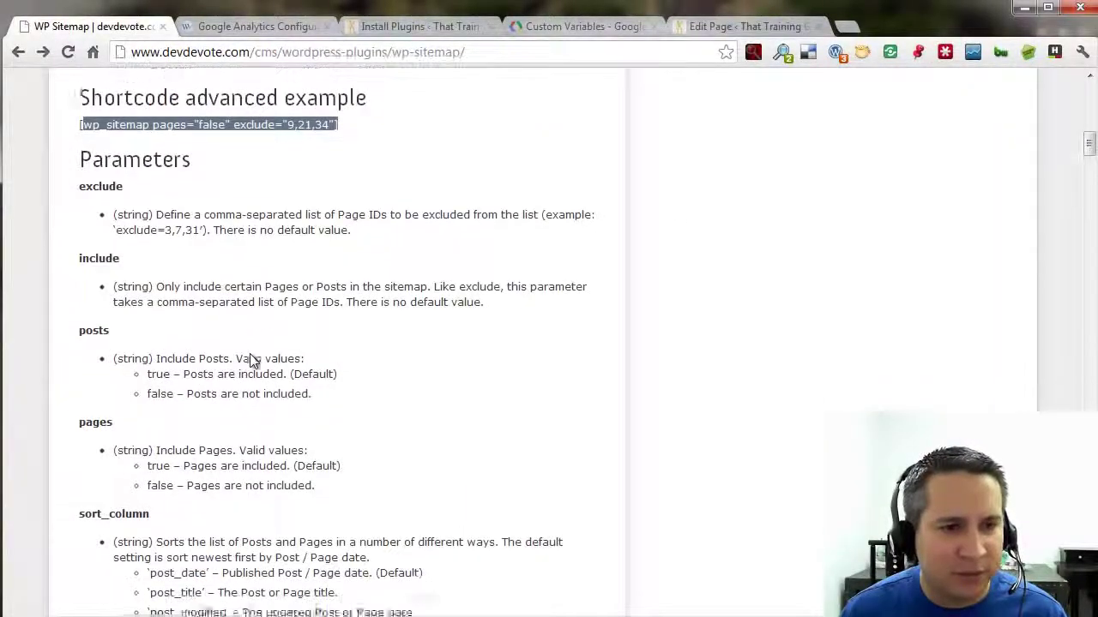
scroll(250, 356, down, 3)
scroll(249, 353, down, 1)
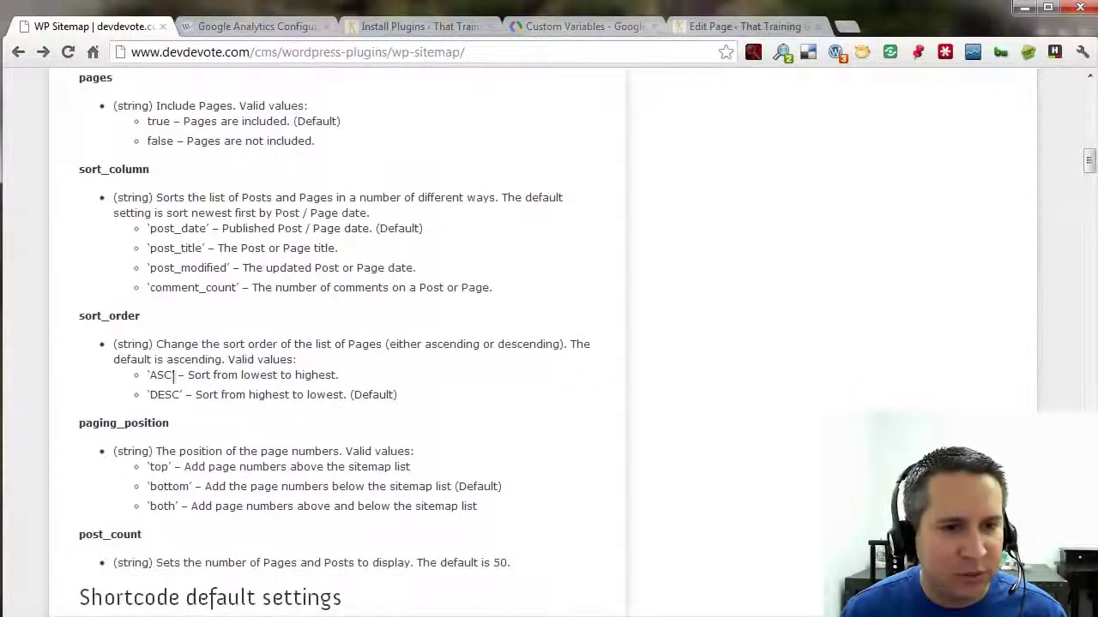
scroll(140, 310, up, 1)
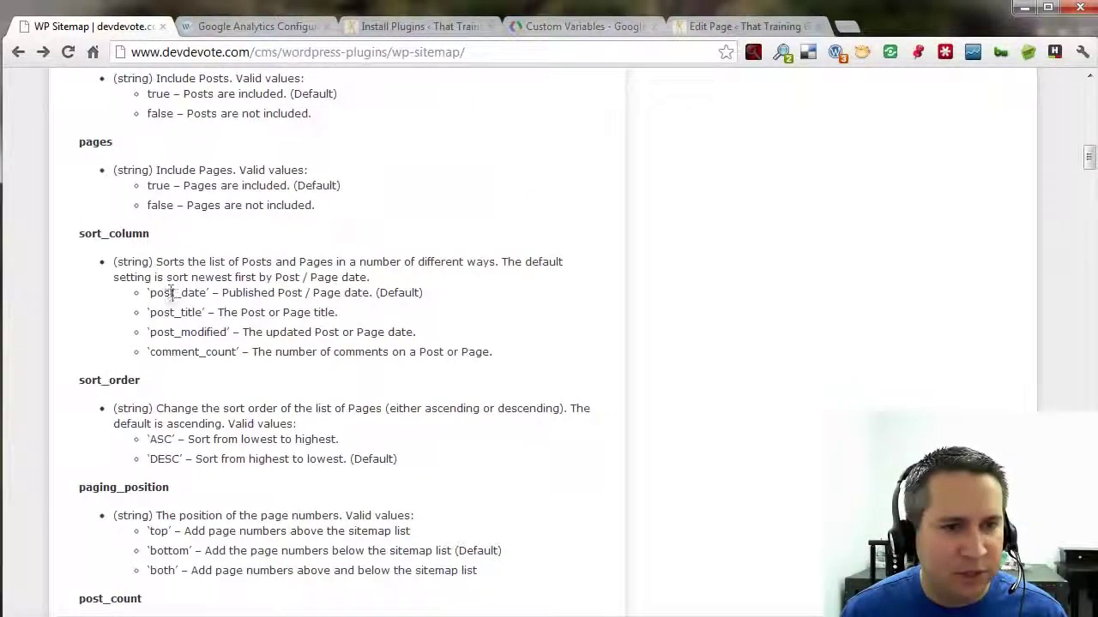
drag(182, 312, 202, 312)
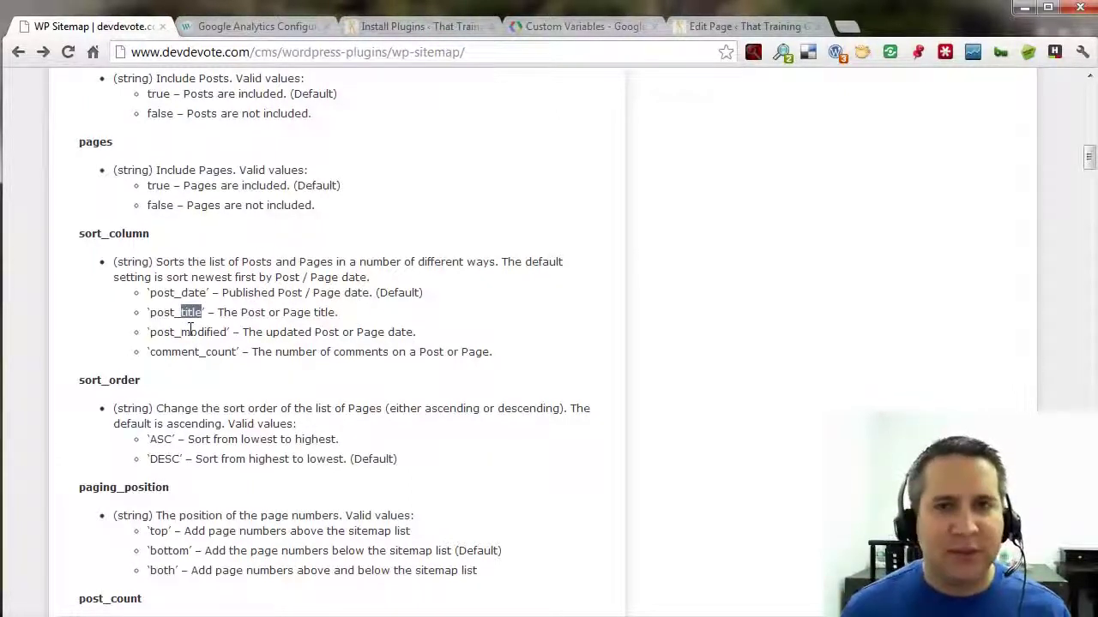
drag(153, 332, 232, 332)
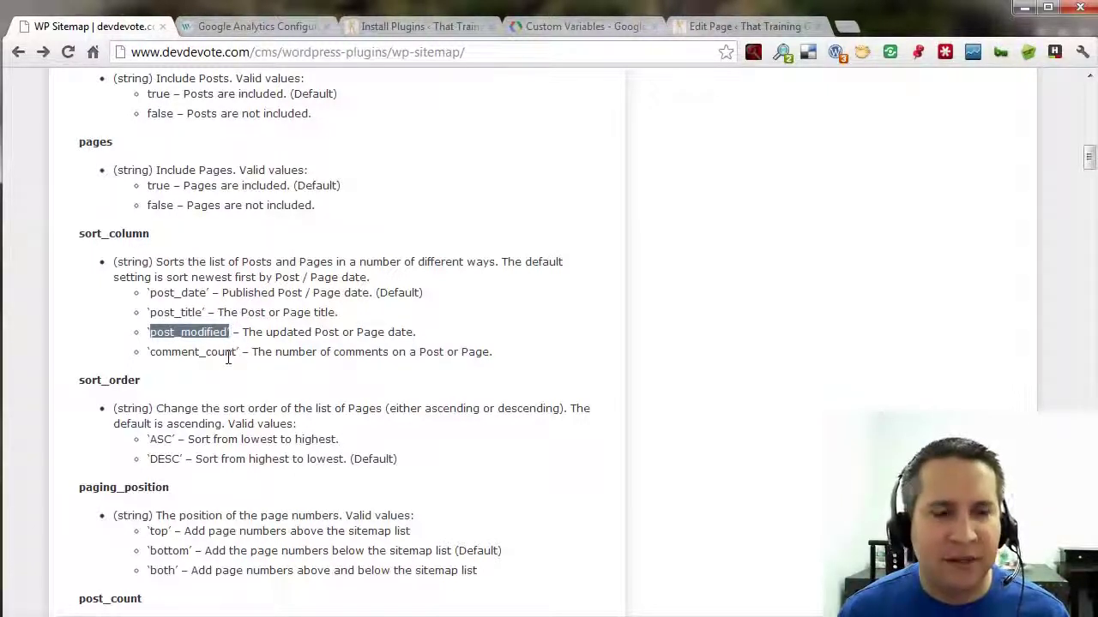
drag(239, 352, 149, 352)
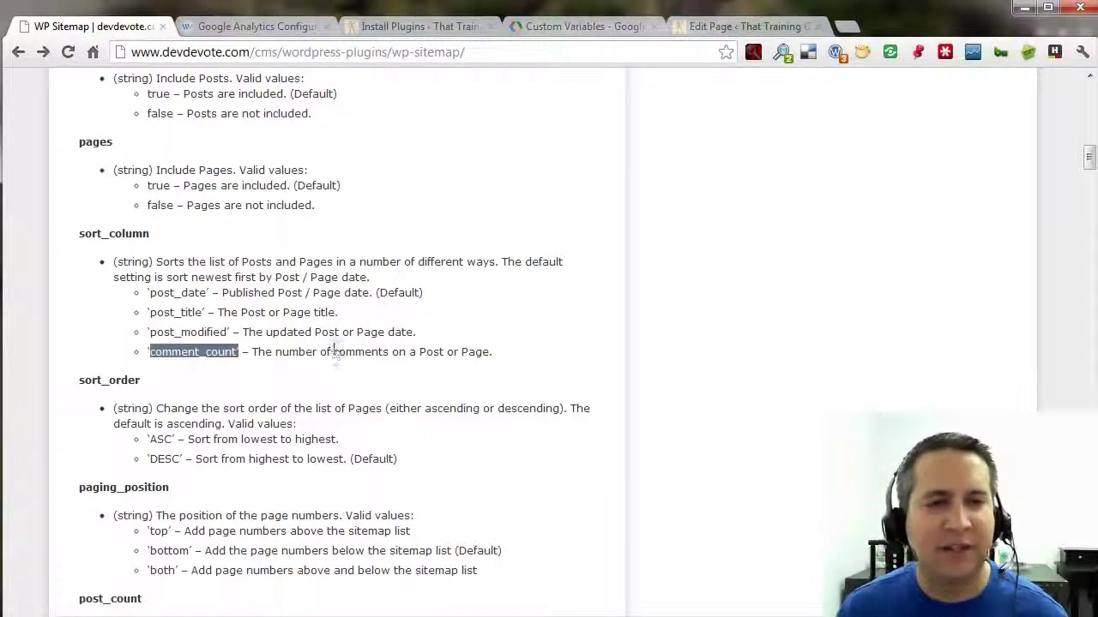
scroll(335, 352, down, 2)
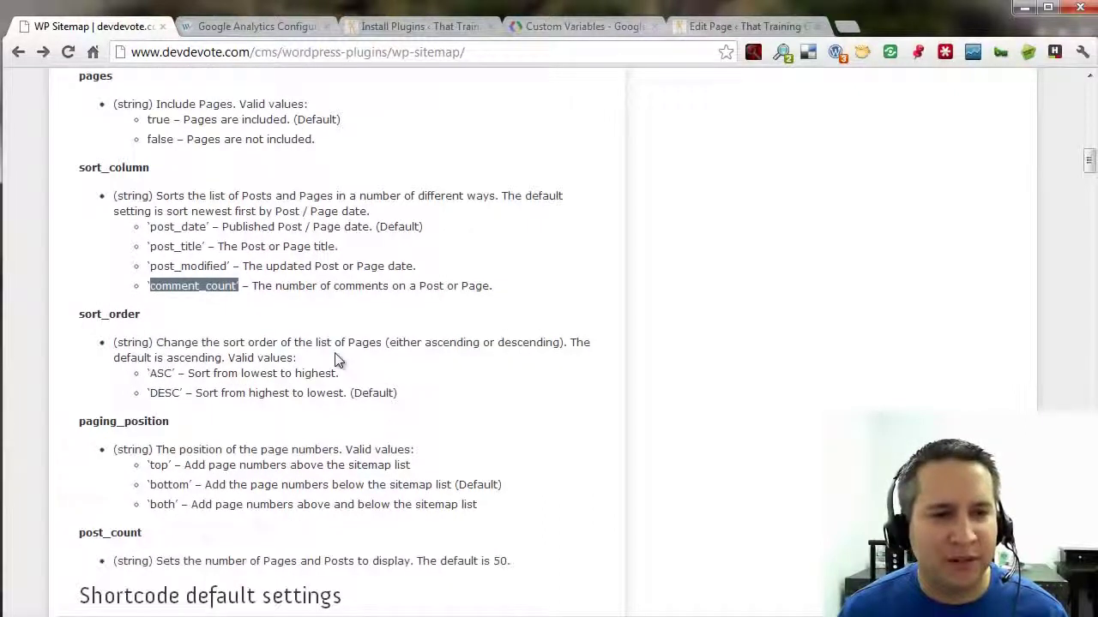
mouse_move(175, 376)
mouse_down()
mouse_move(152, 374)
mouse_move(151, 391)
mouse_move(180, 394)
mouse_up()
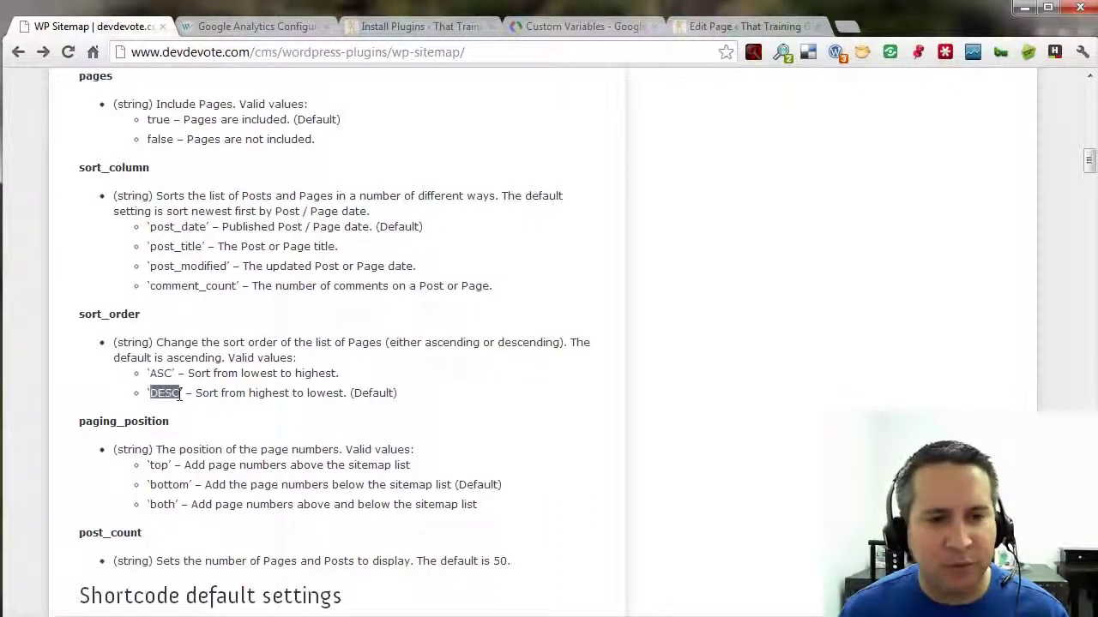
click(712, 27)
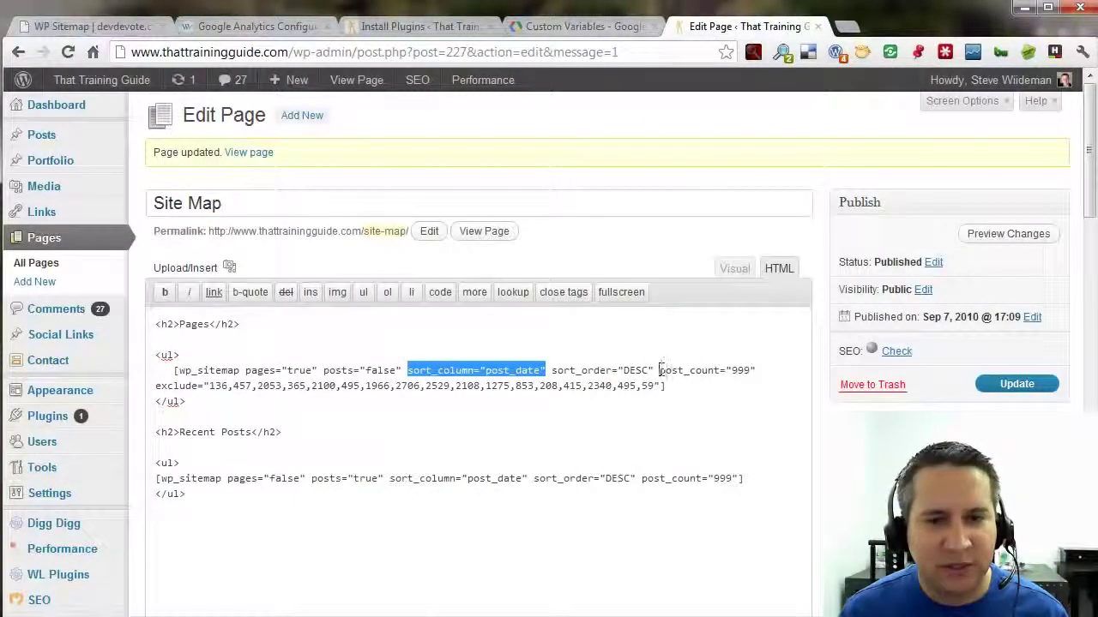
Step: Change the Pages shortcode's post_count from 999 to 500
drag(659, 371, 553, 370)
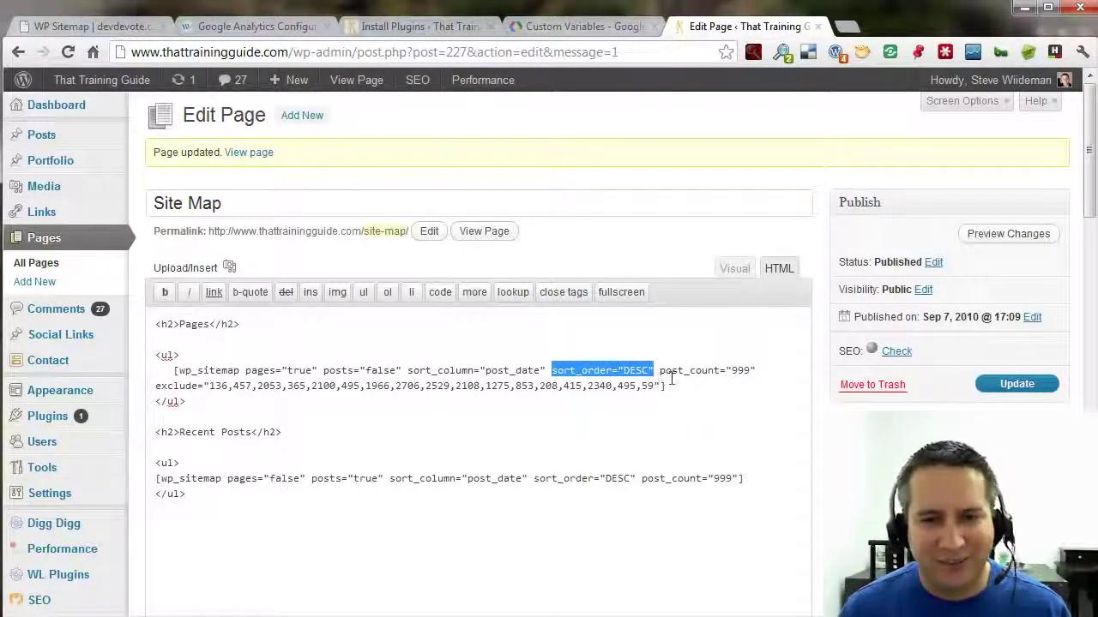
drag(661, 371, 759, 366)
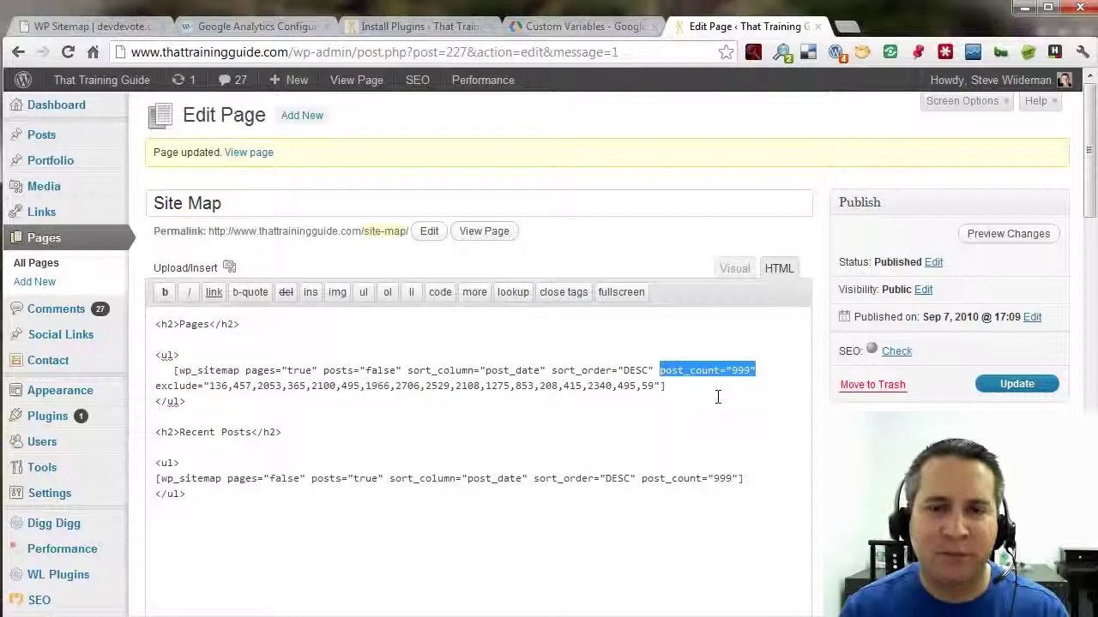
click(755, 361)
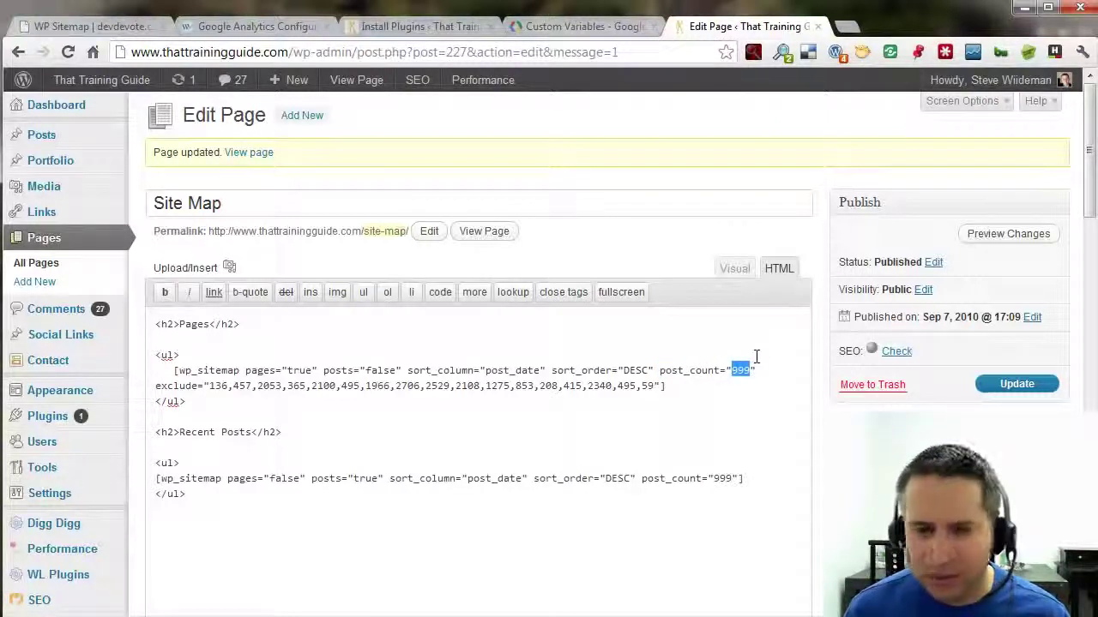
text(500)
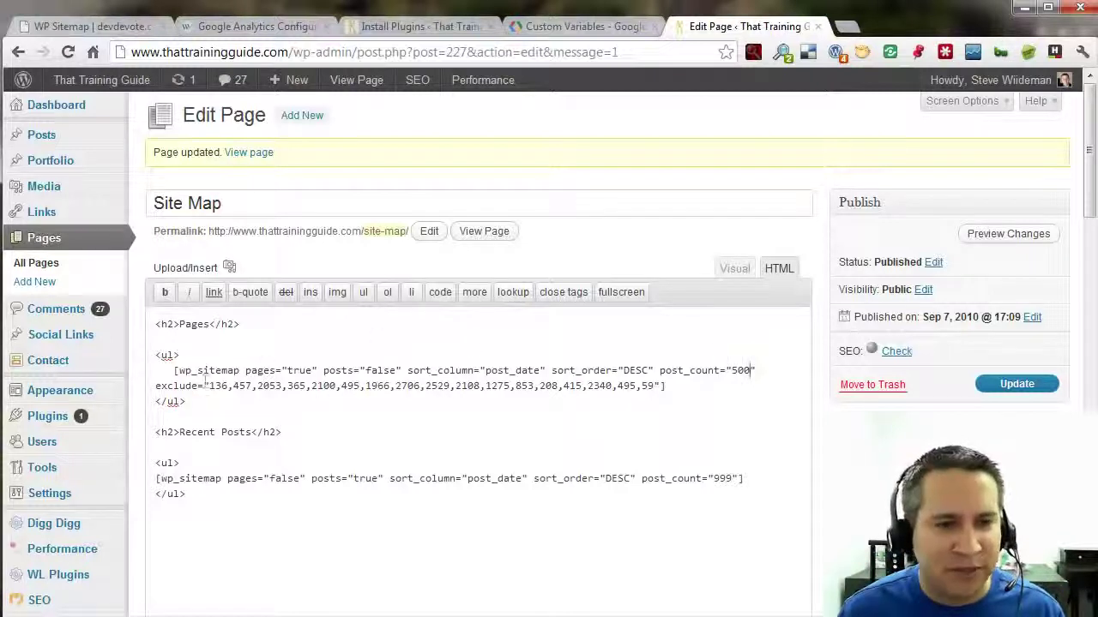
Step: Review the Site Map title, Pages and Recent Posts headings, and the recent posts shortcode's pages="false" and sort_column settings
scroll(249, 414, down, 1)
drag(240, 302, 154, 305)
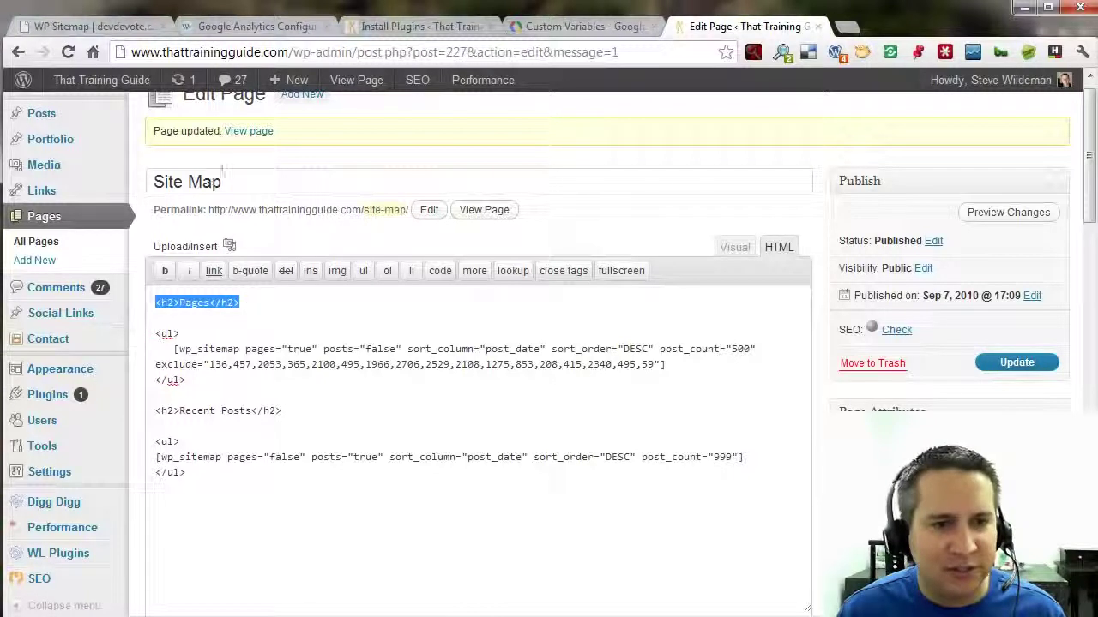
drag(222, 181, 151, 171)
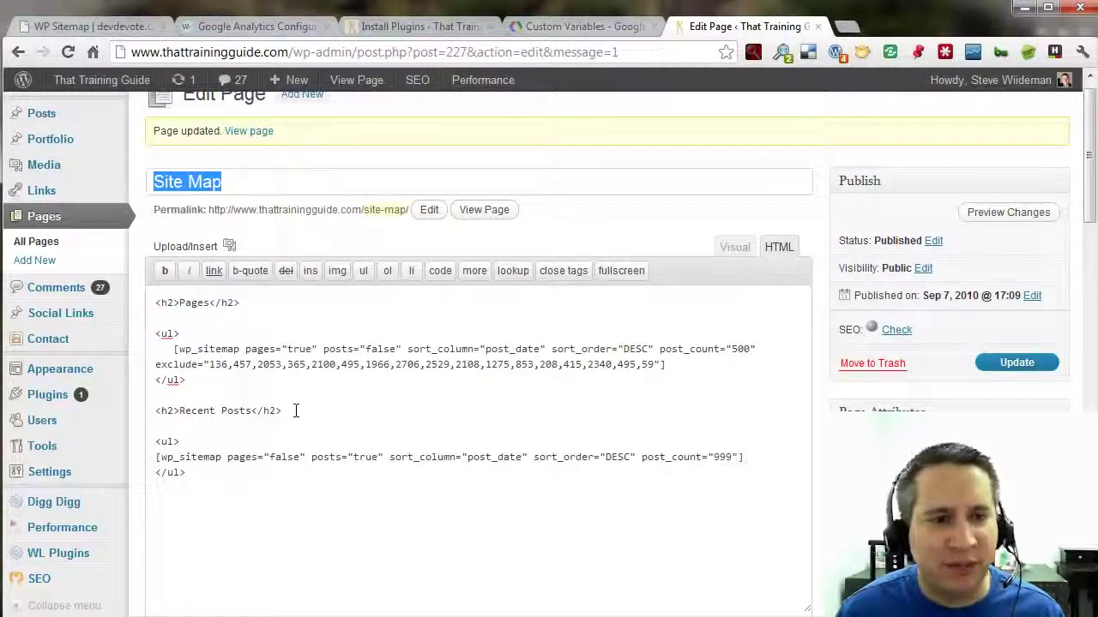
drag(295, 410, 143, 410)
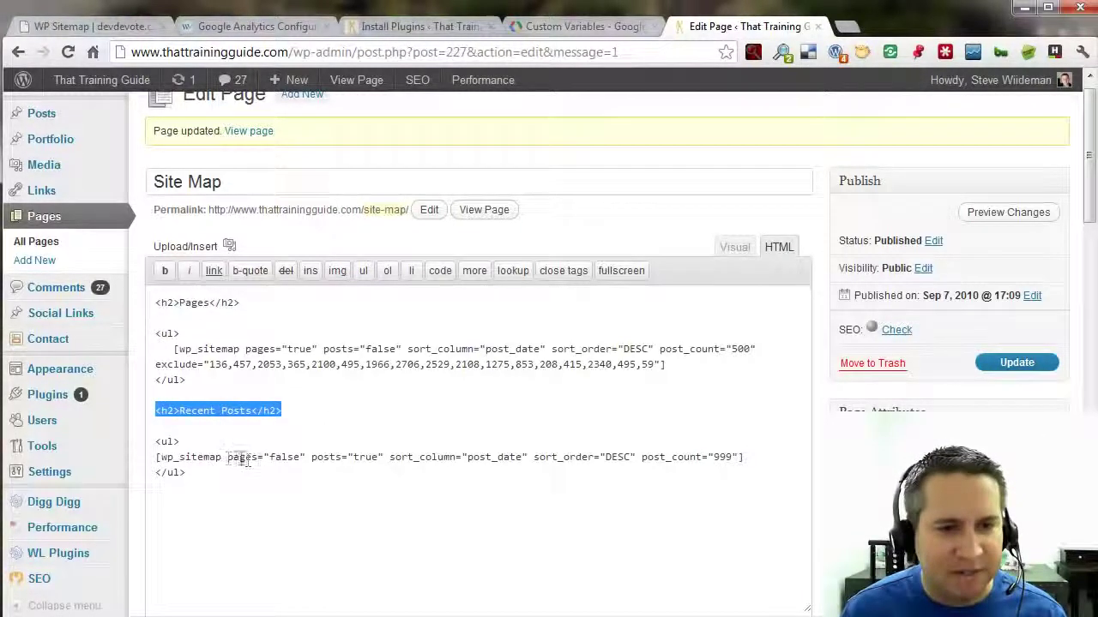
drag(227, 457, 388, 457)
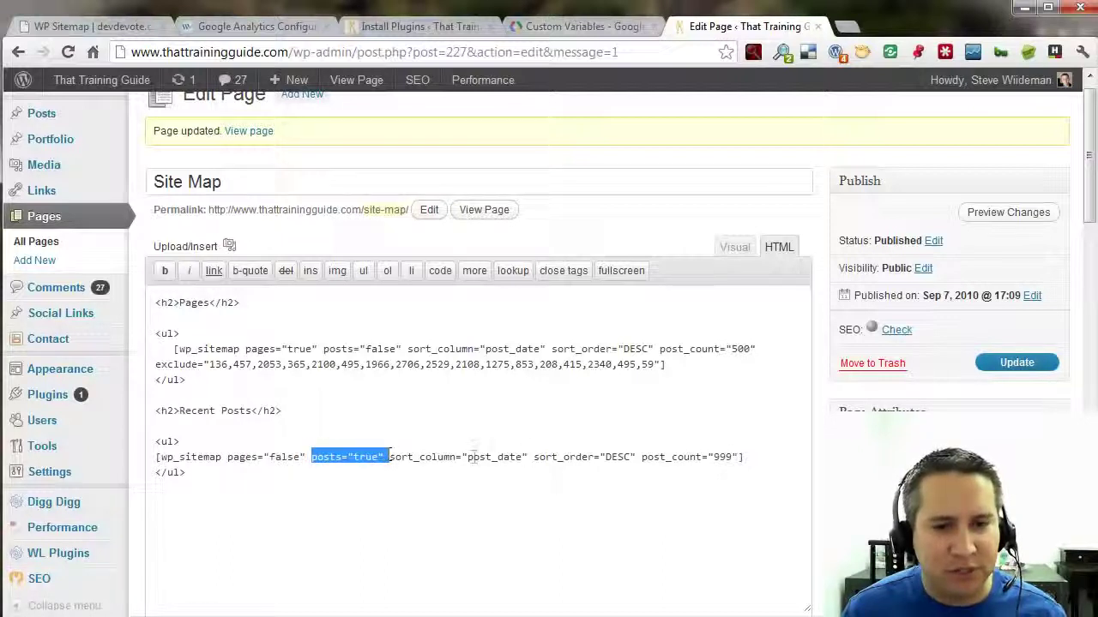
drag(526, 457, 426, 457)
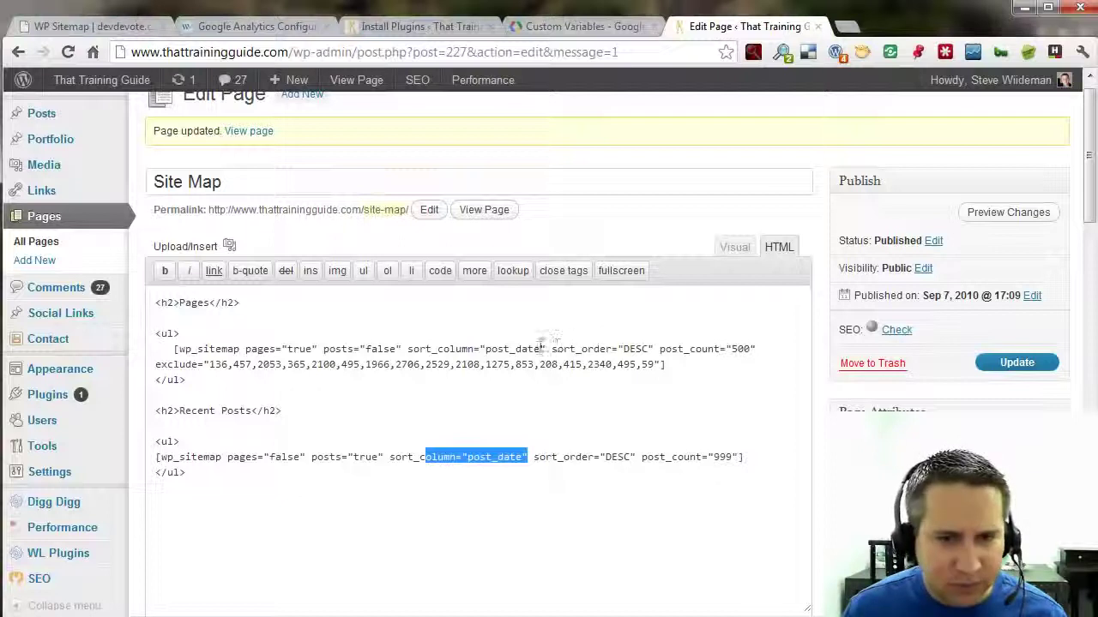
mouse_move(545, 349)
mouse_down()
mouse_move(486, 349)
mouse_move(539, 349)
mouse_up()
click(86, 26)
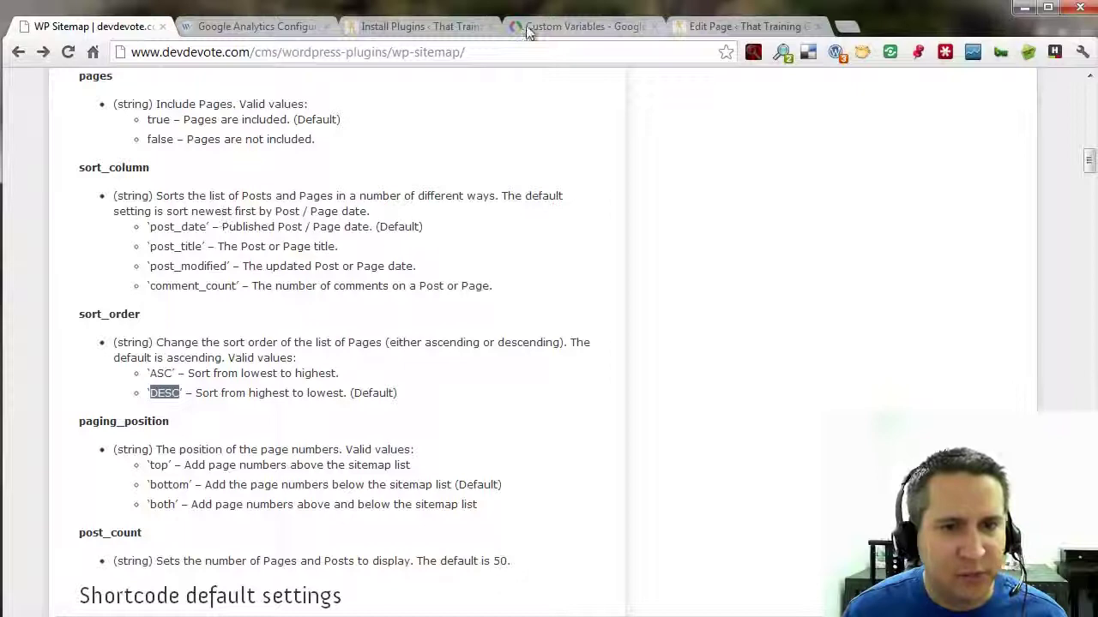
Step: Change the Pages list's sort_column to post_title, update the page and view the live Site Map
click(707, 27)
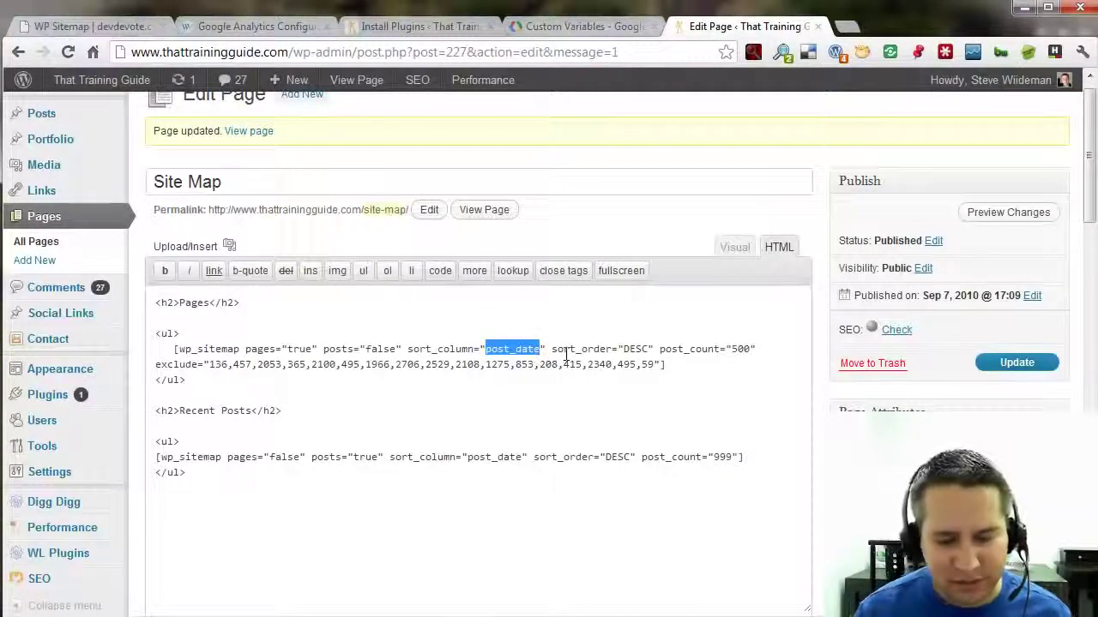
key(Right)
key(shift+Left)
key(shift+Left)
key(shift+Left)
key(shift+Left)
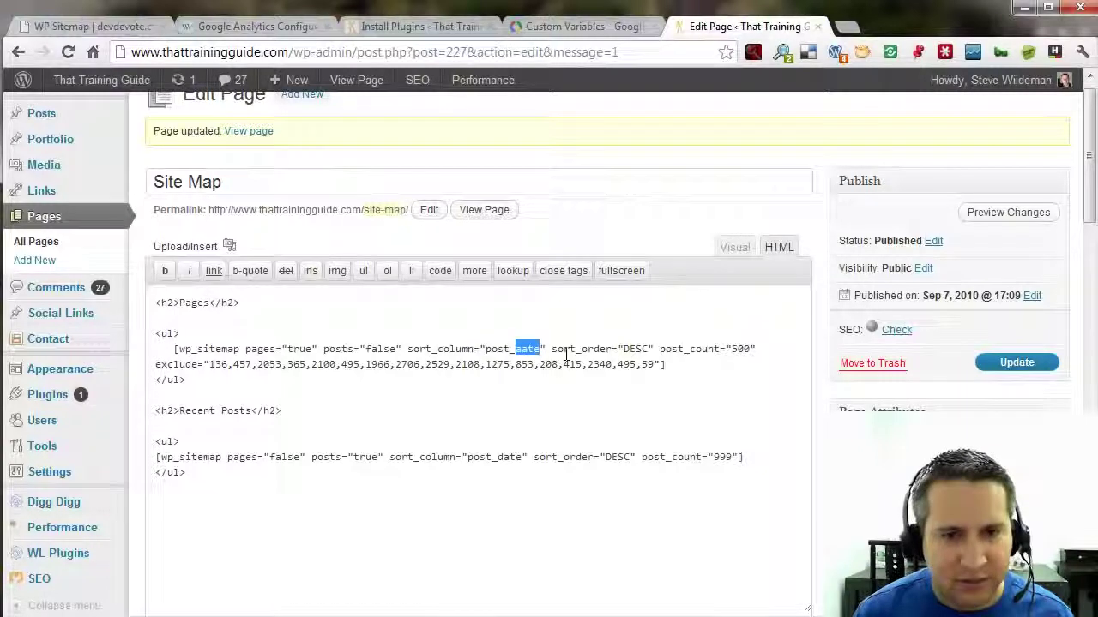
text(title)
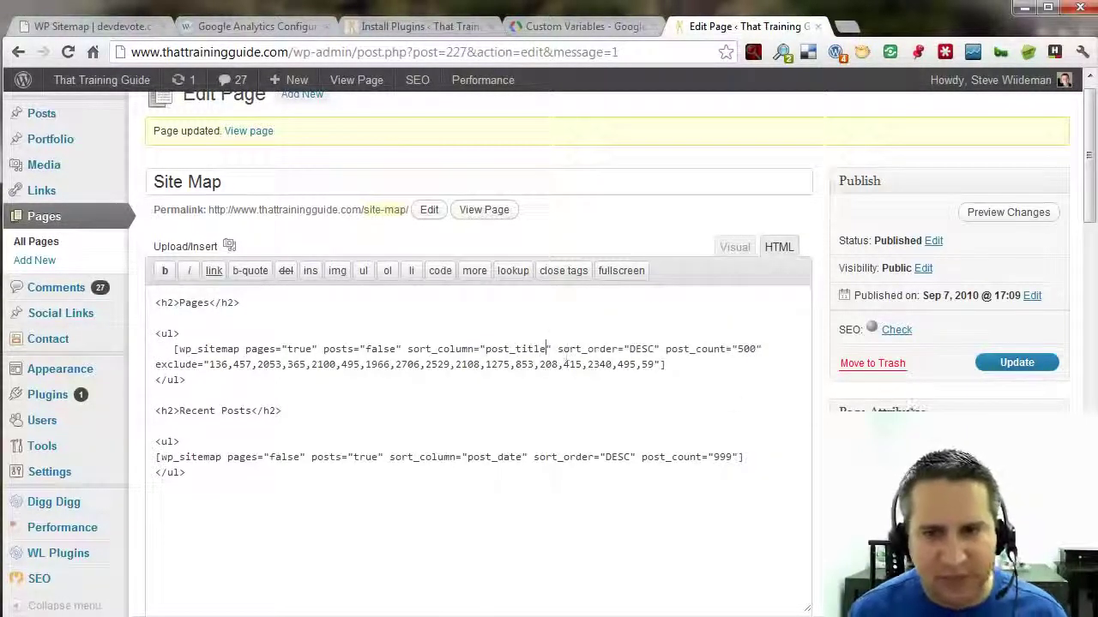
click(1016, 363)
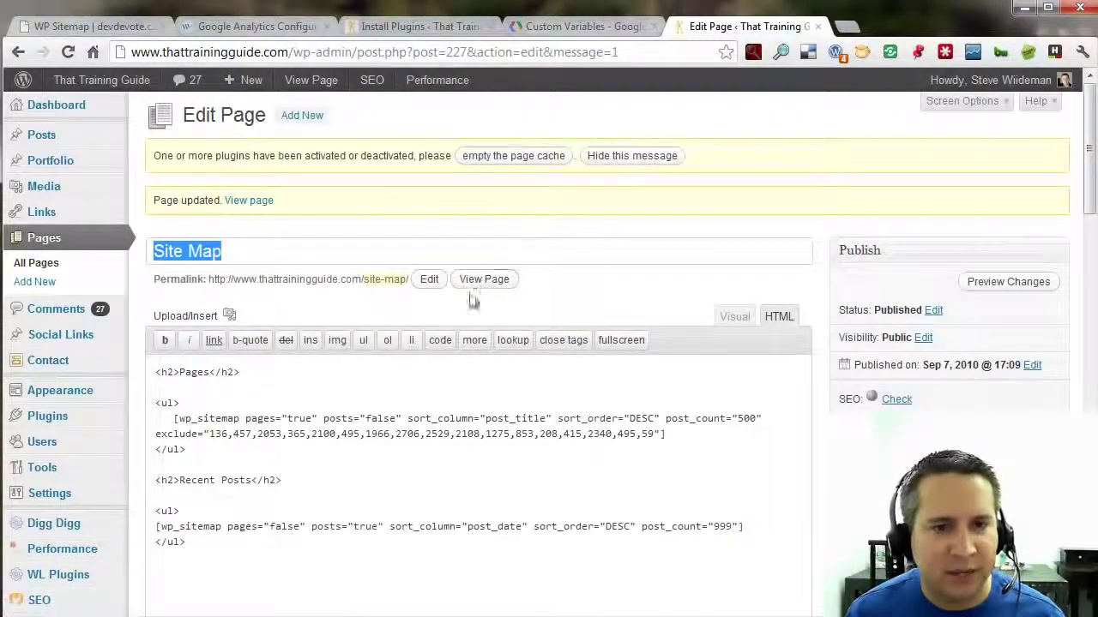
click(484, 279)
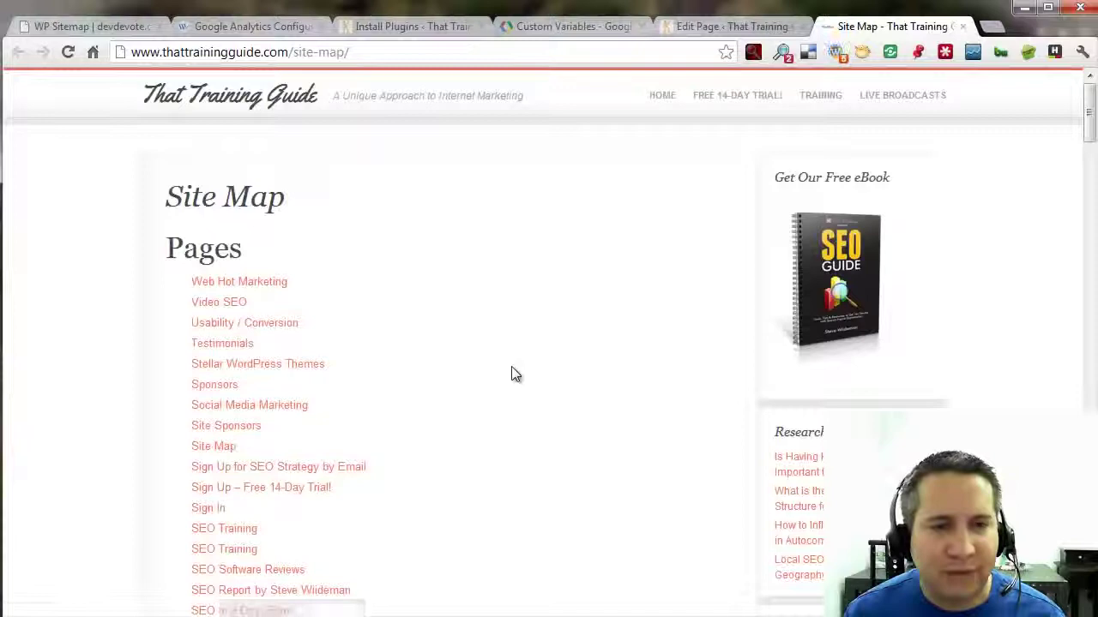
Step: Switch the Pages sort_order from DESC to ASC and reload the live Site Map page
click(690, 27)
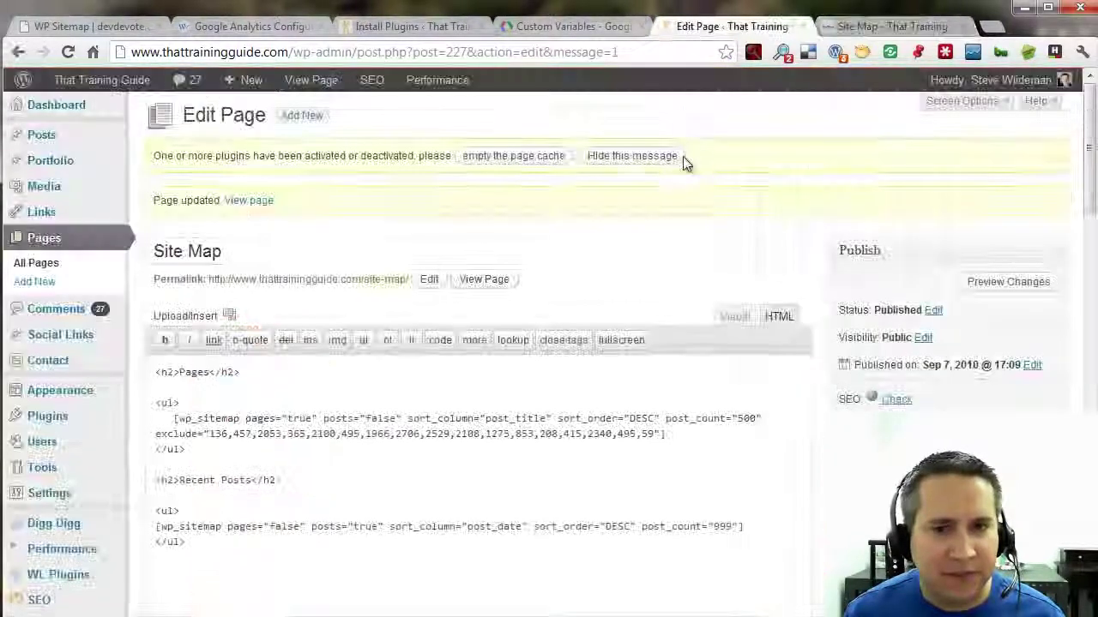
drag(629, 419, 659, 417)
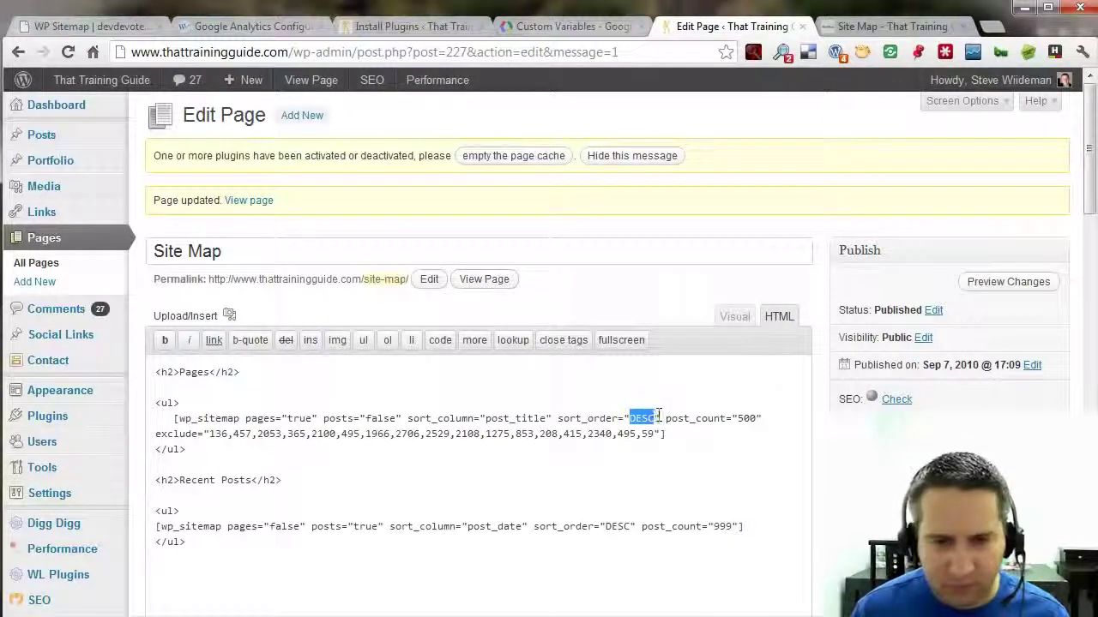
text(ASC)
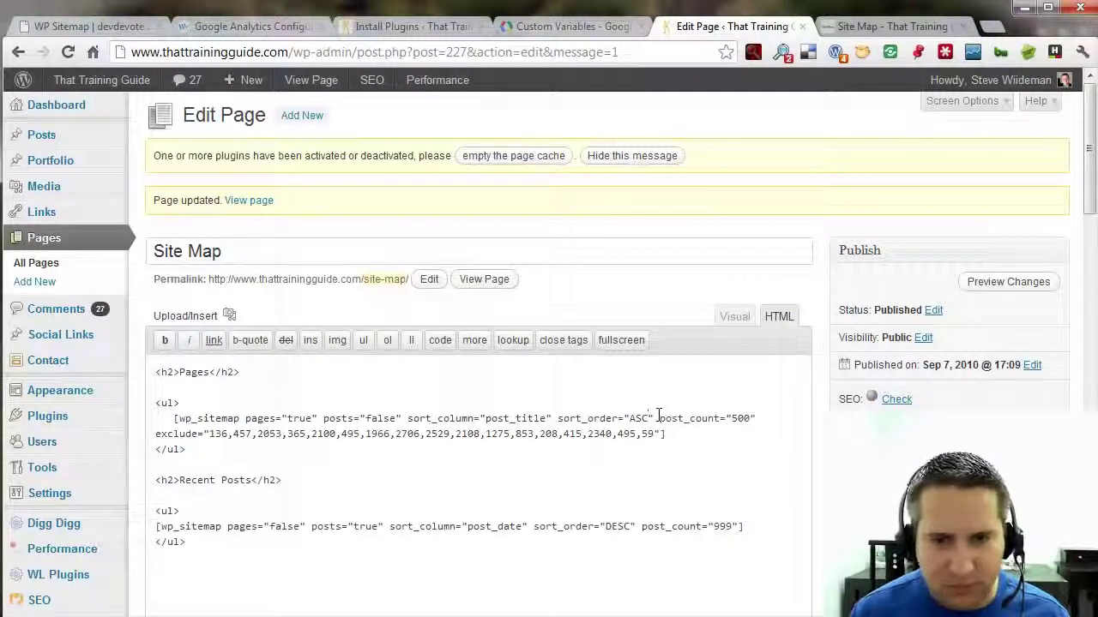
click(51, 26)
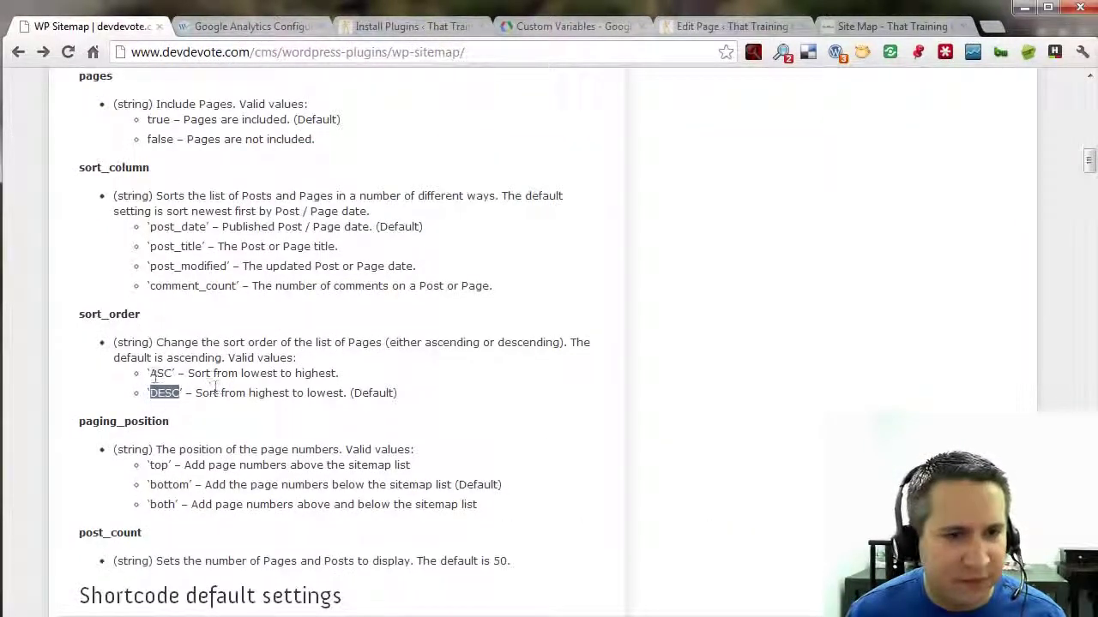
click(712, 25)
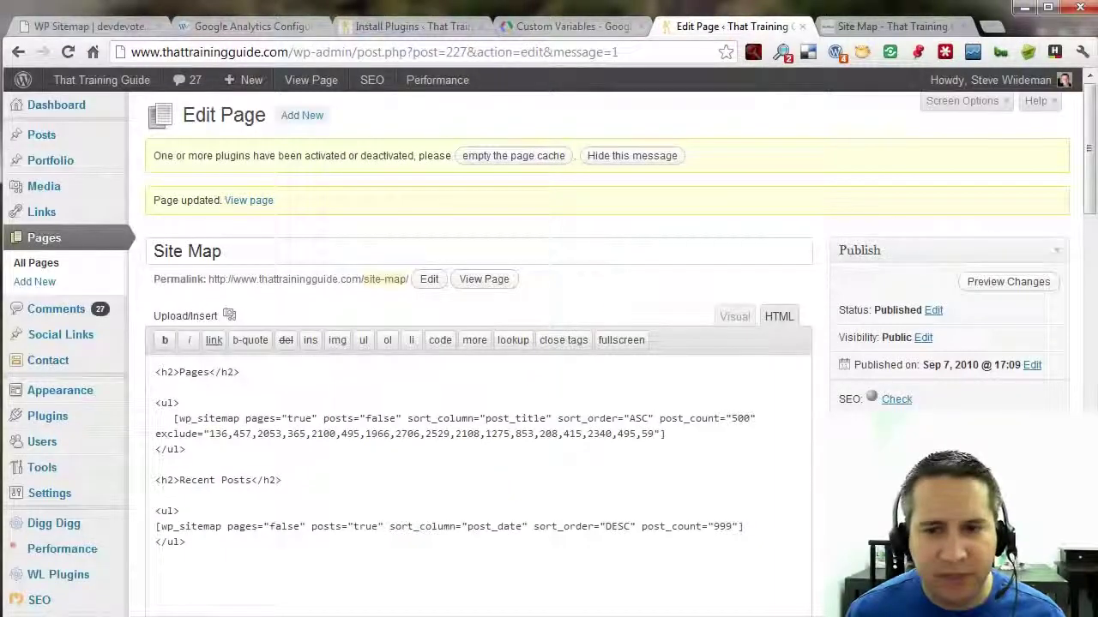
click(892, 26)
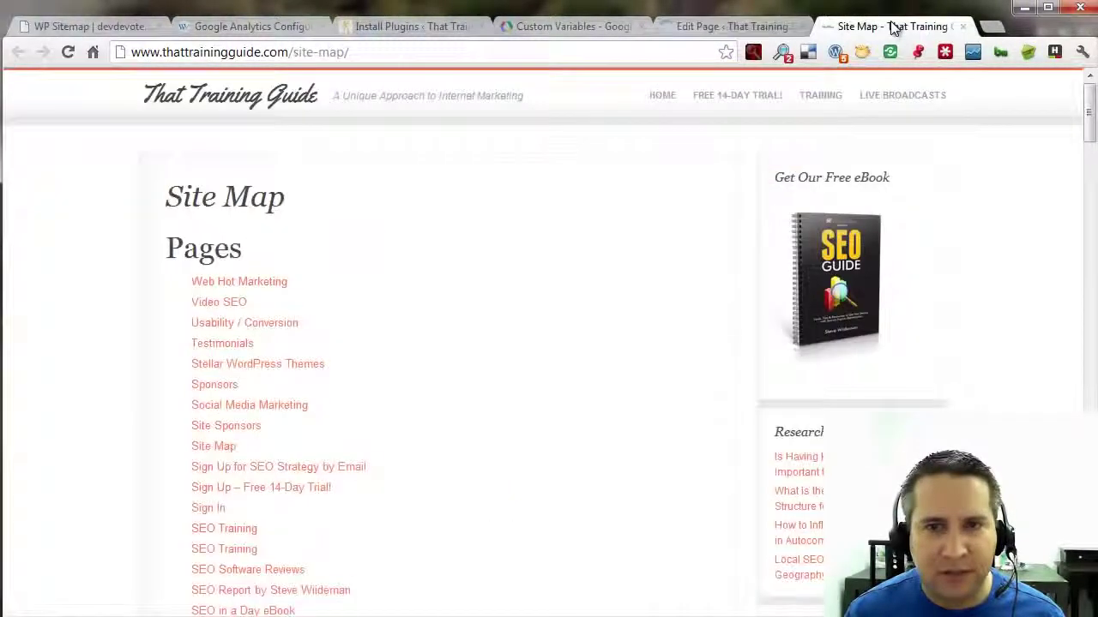
click(68, 52)
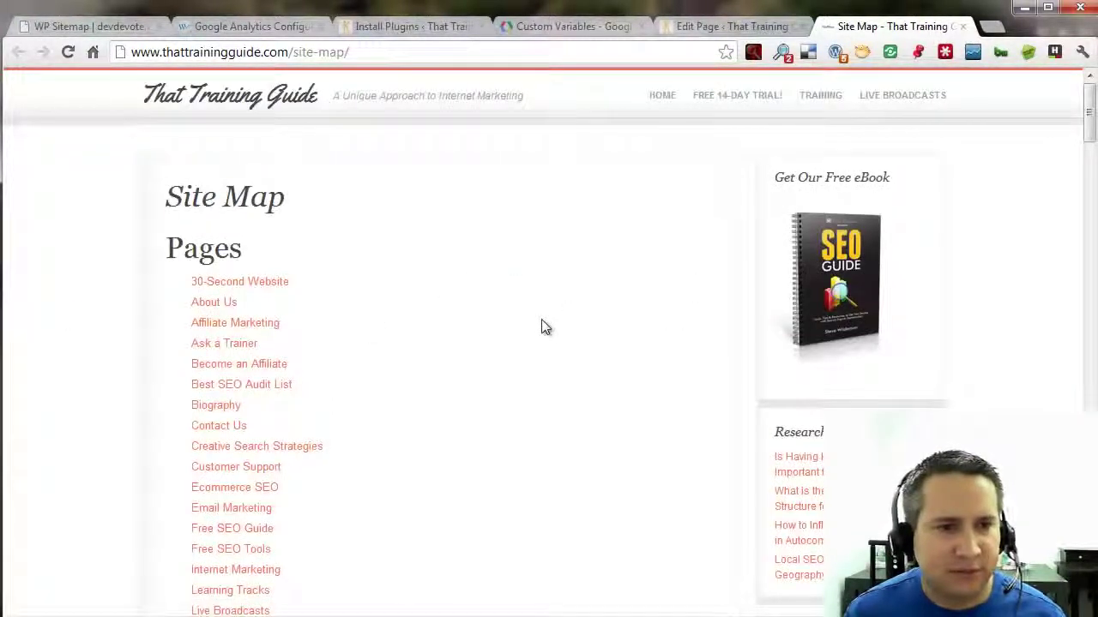
Step: Scroll through the alphabetical Pages list, 30-Second Website to Web Hot Marketing, and Recent Posts
scroll(542, 326, down, 3)
scroll(542, 327, down, 9)
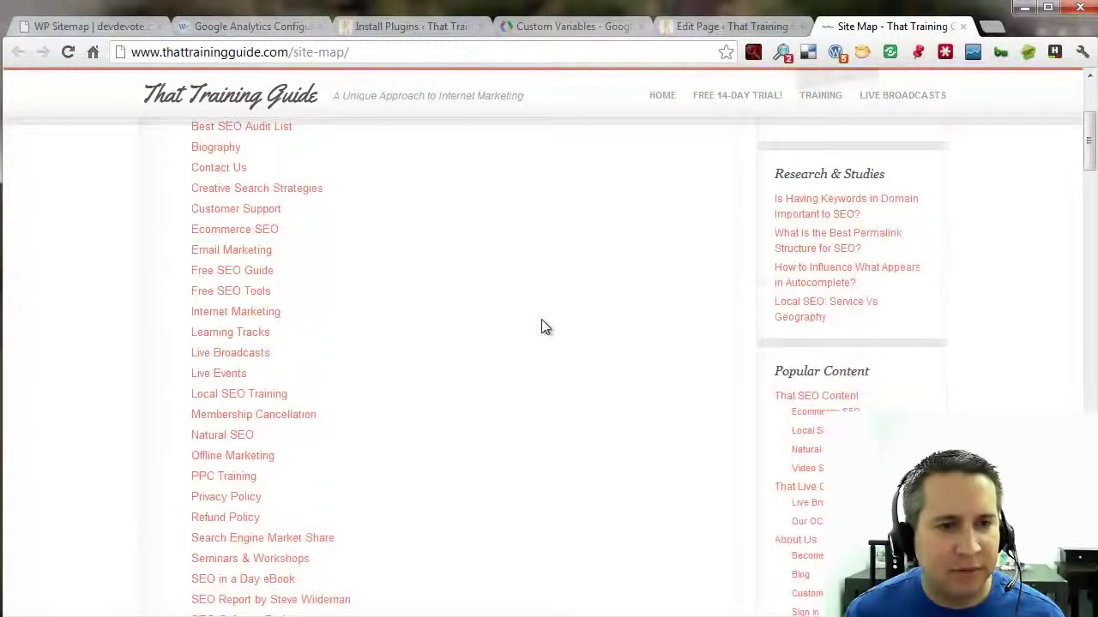
scroll(542, 330, down, 2)
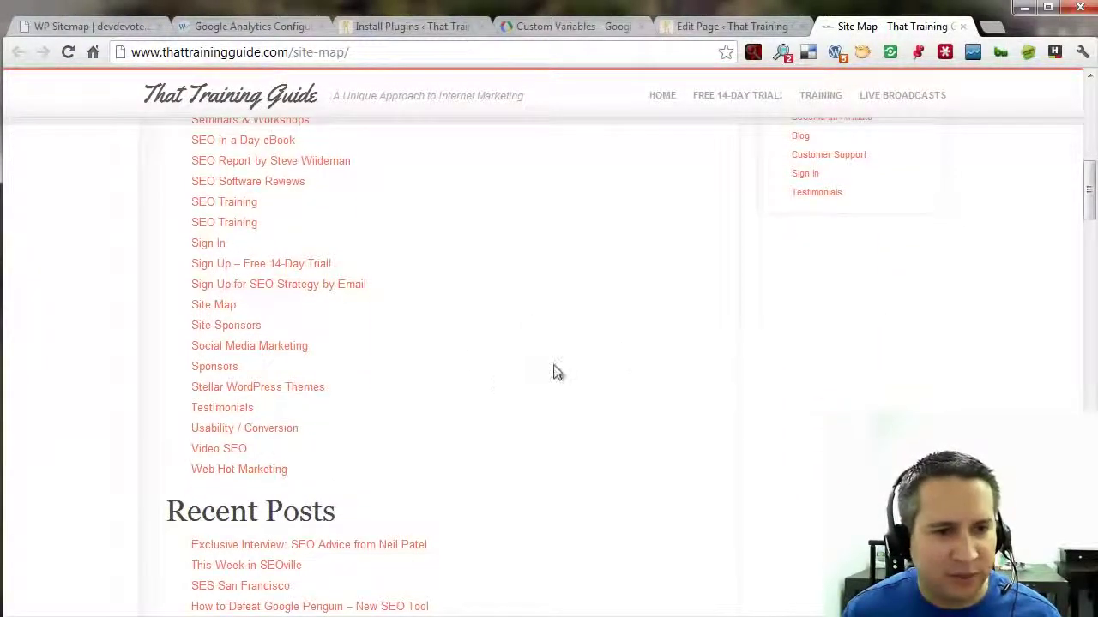
scroll(535, 377, up, 1)
scroll(534, 377, up, 3)
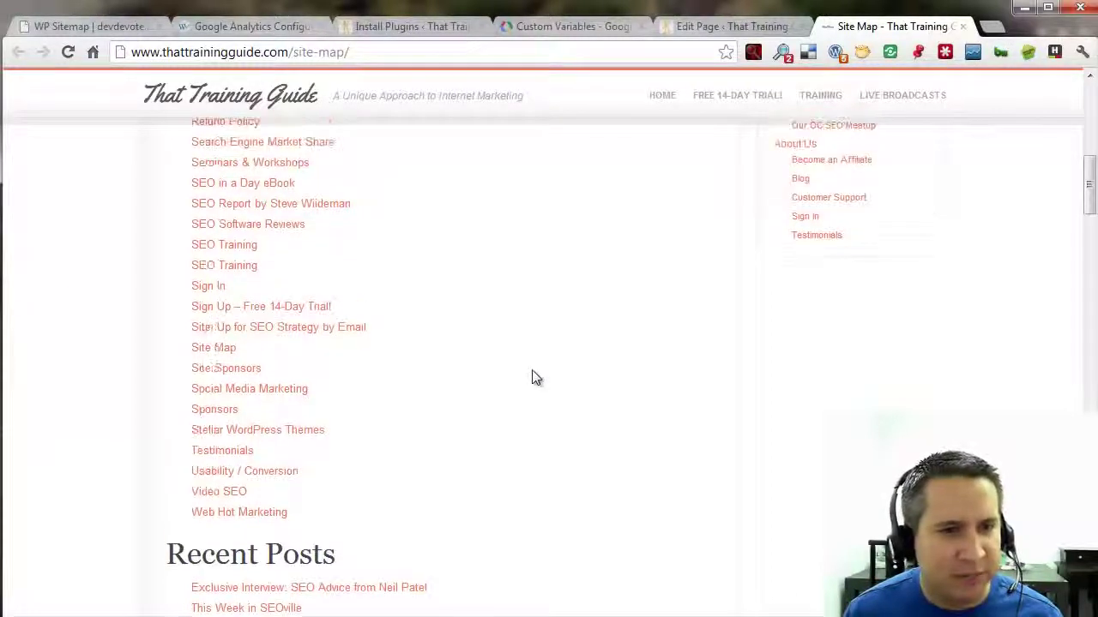
scroll(532, 378, up, 2)
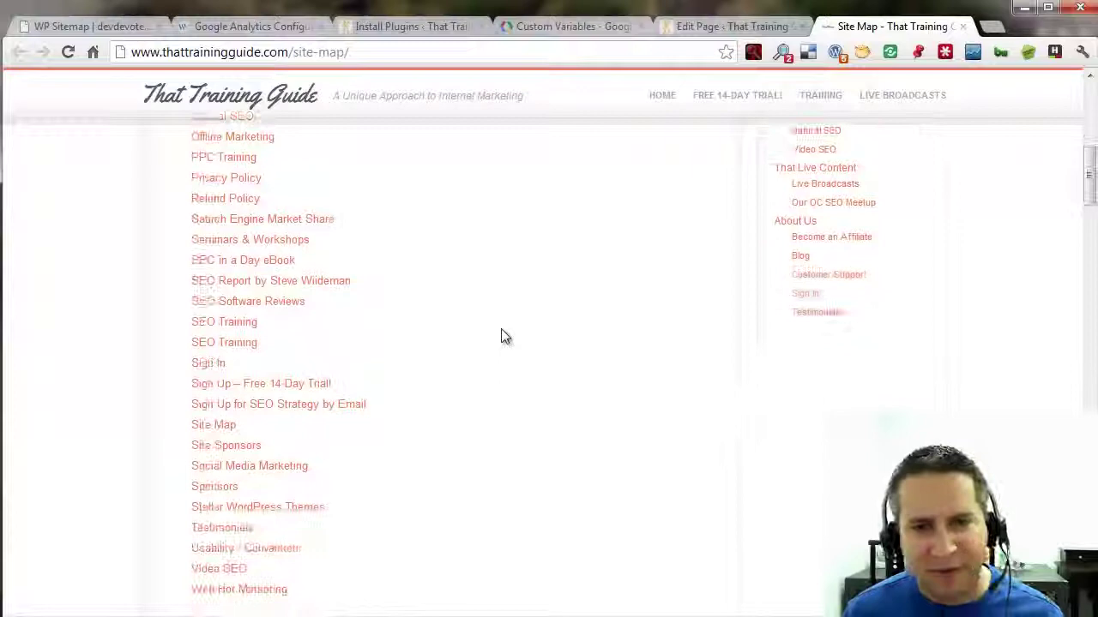
scroll(502, 336, down, 5)
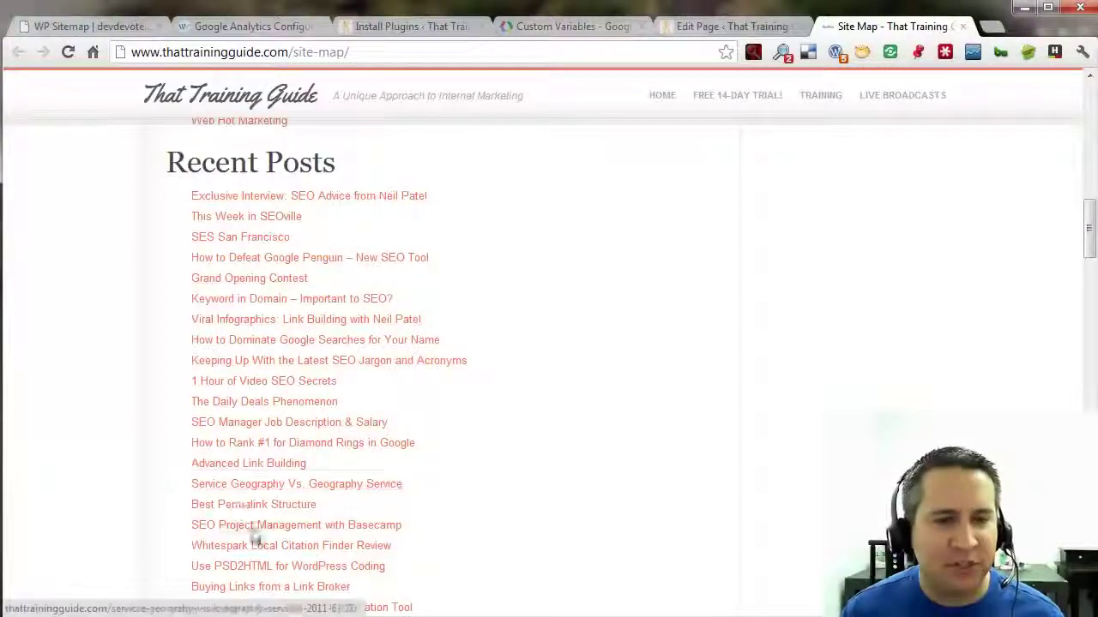
scroll(588, 416, up, 1)
scroll(592, 407, down, 9)
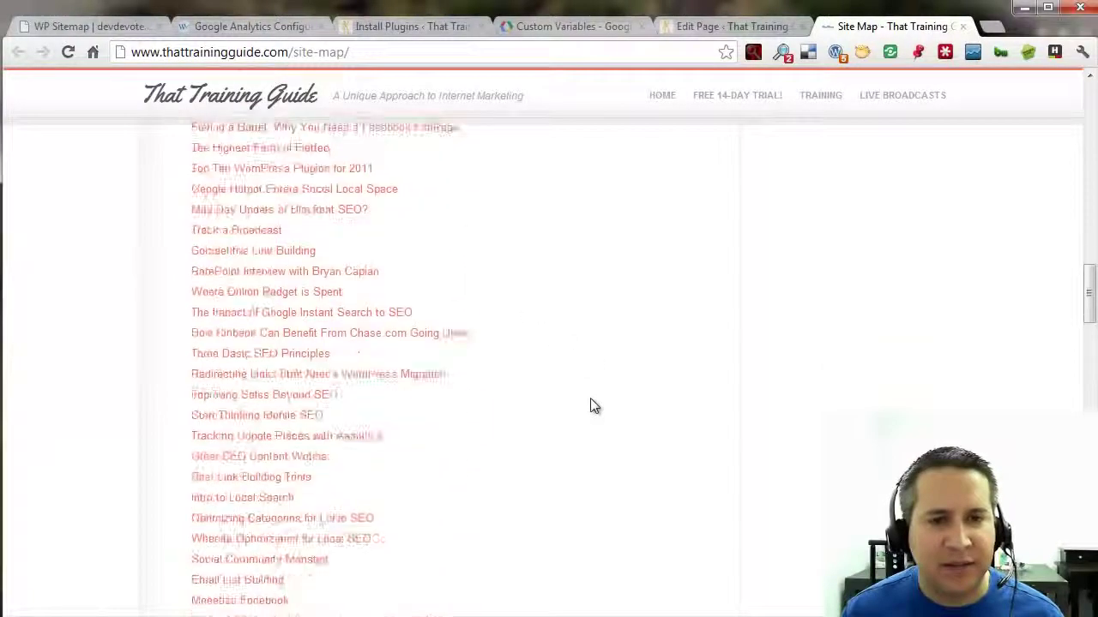
scroll(592, 404, up, 20)
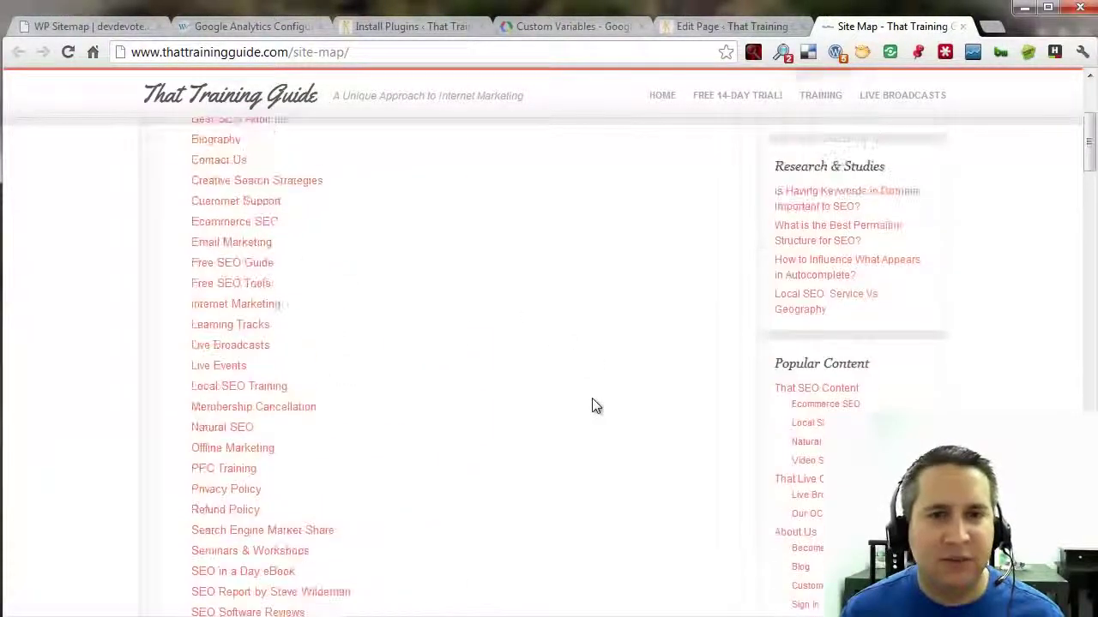
scroll(589, 274, up, 1)
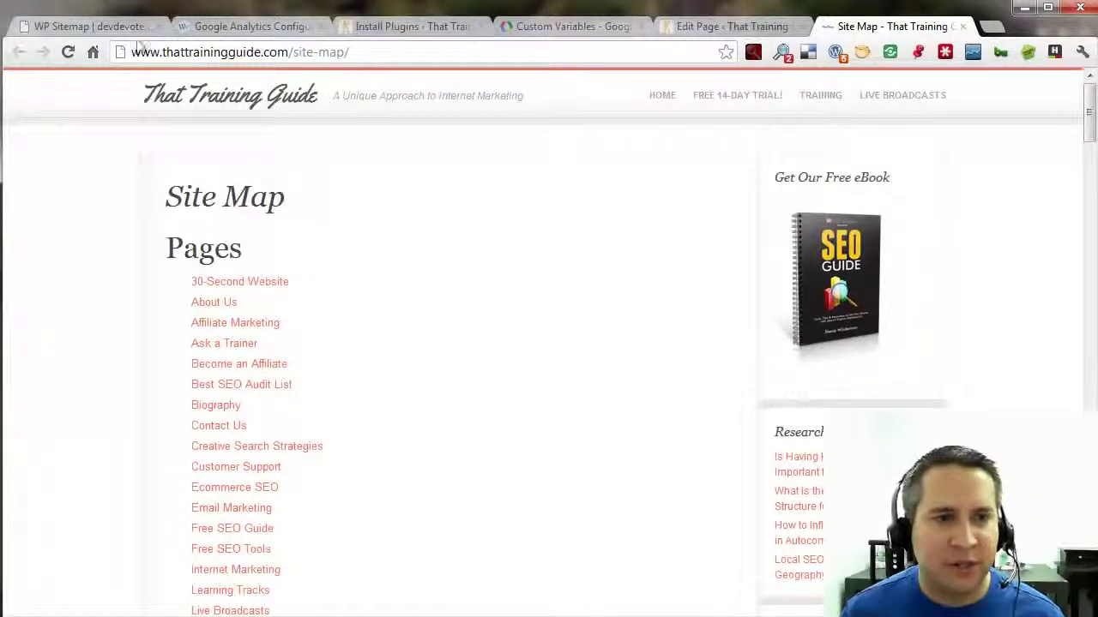
Step: Paste the WP Sitemap documentation address into a new Notepad note, then return to the live Site Map
click(97, 25)
click(442, 51)
key(ctrl+c)
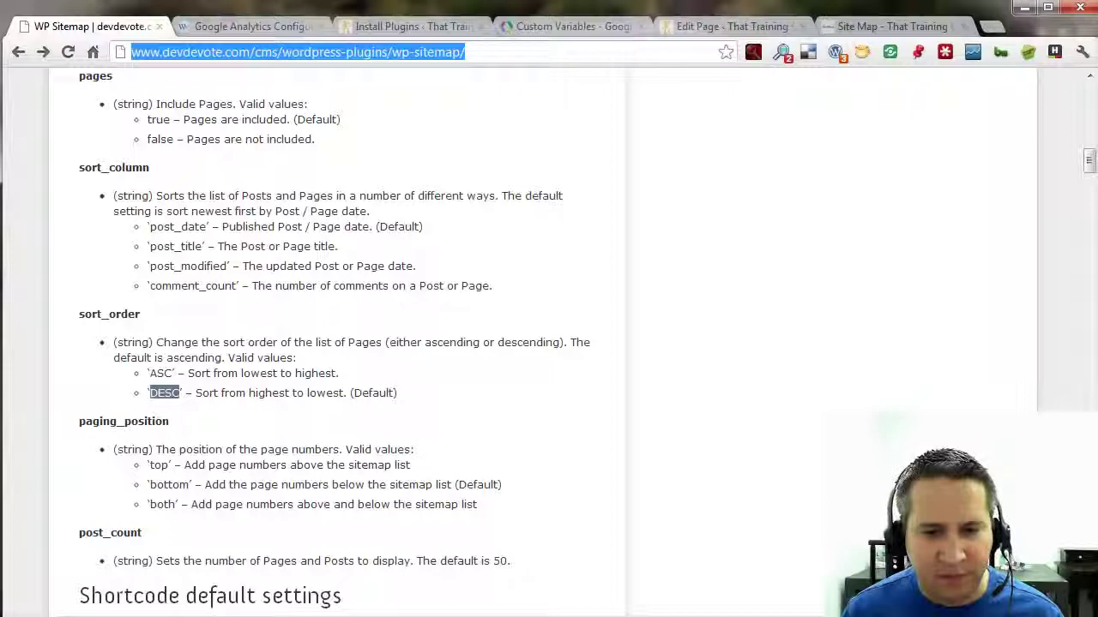
right_click(686, 613)
click(686, 613)
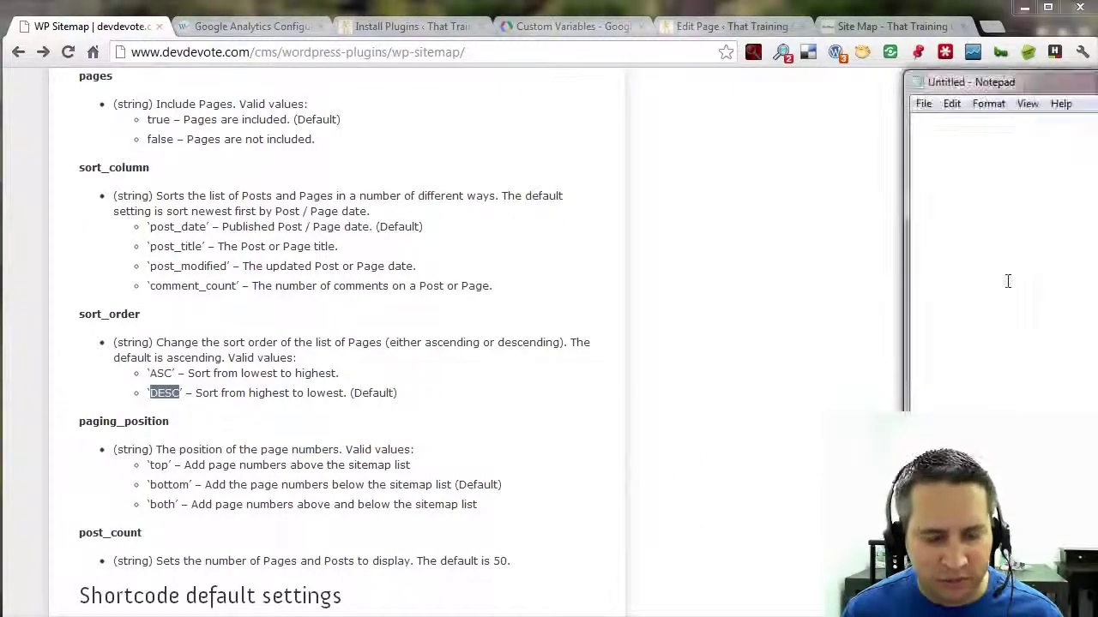
key(ctrl+v)
drag(1084, 90, 406, 150)
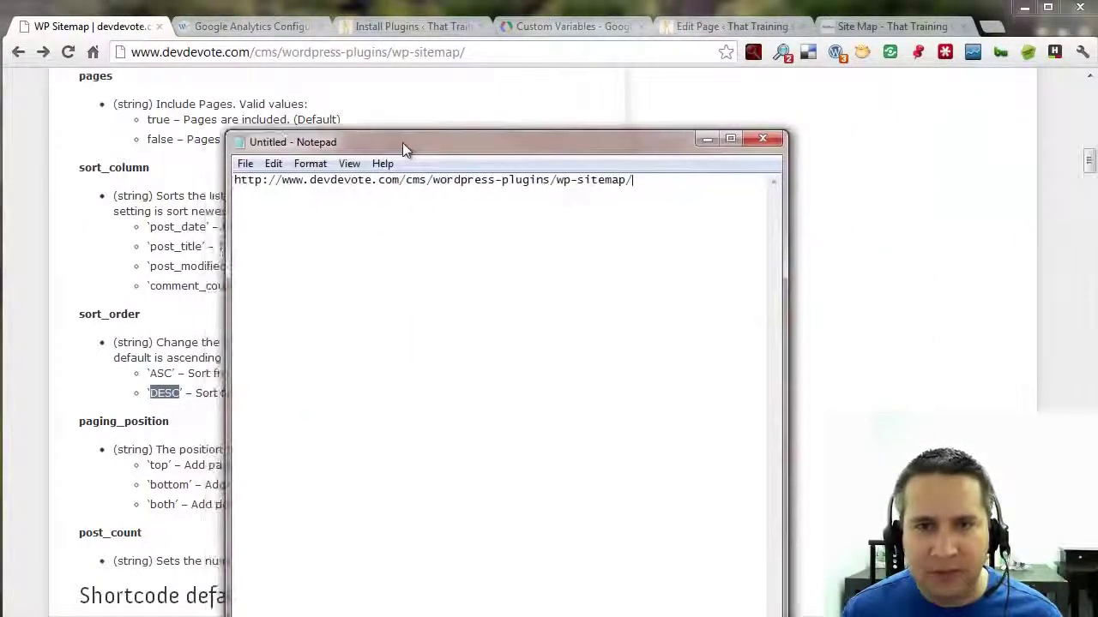
click(706, 139)
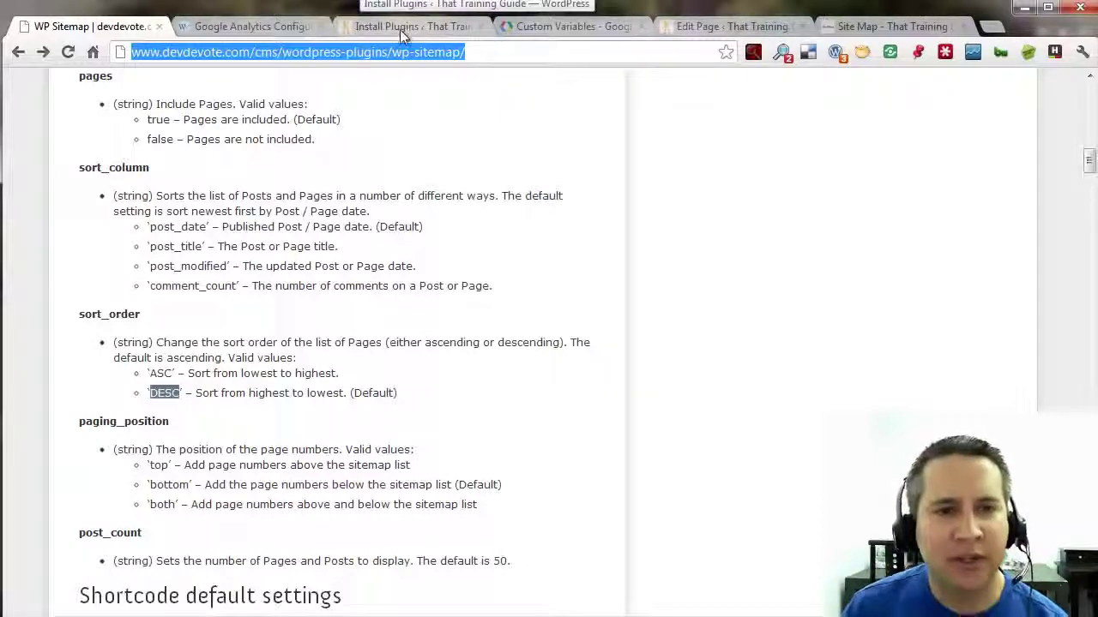
click(883, 27)
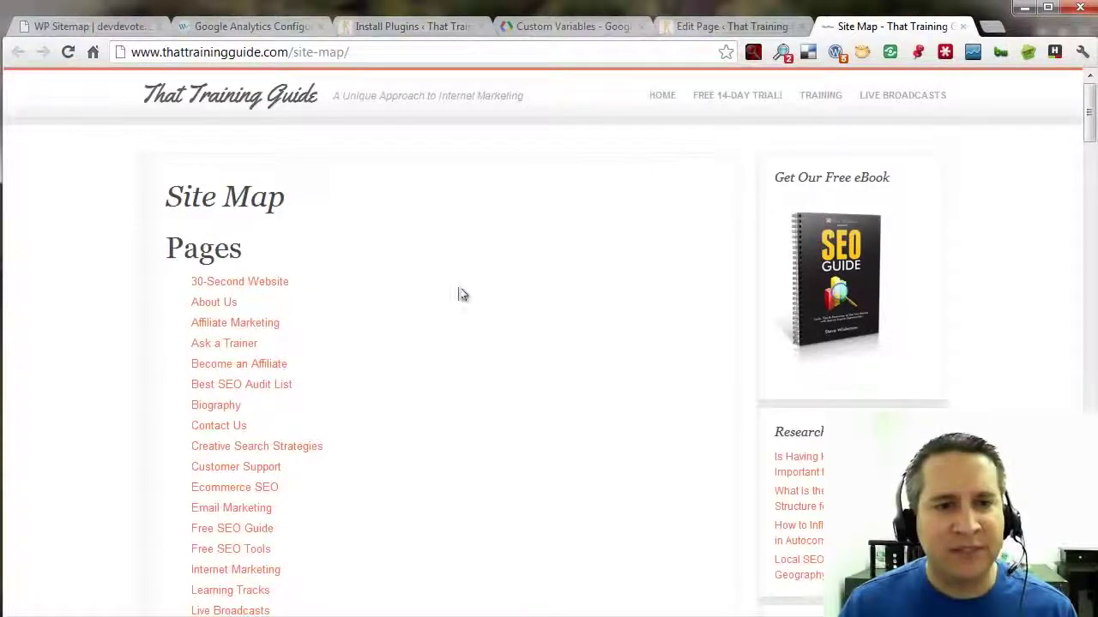
scroll(452, 293, down, 3)
scroll(450, 300, down, 15)
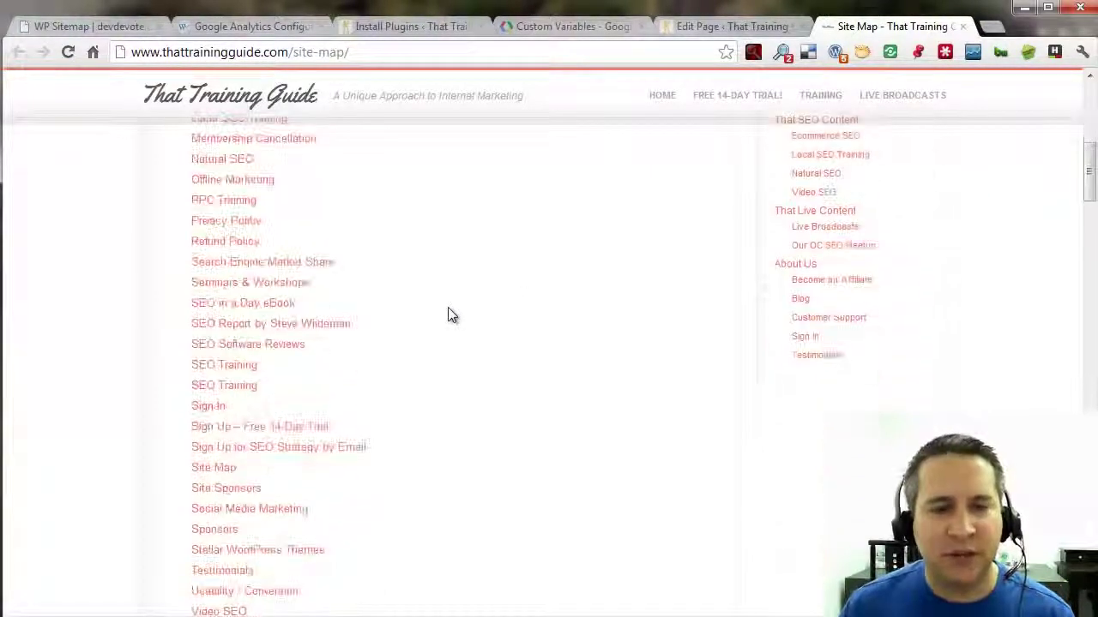
scroll(448, 311, down, 9)
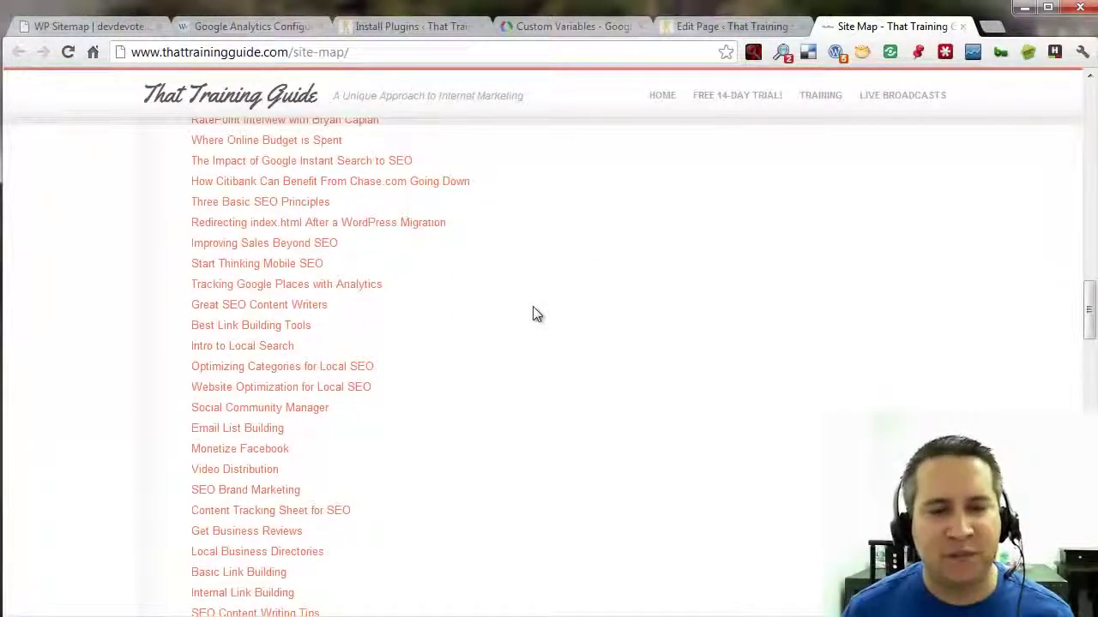
scroll(533, 314, down, 15)
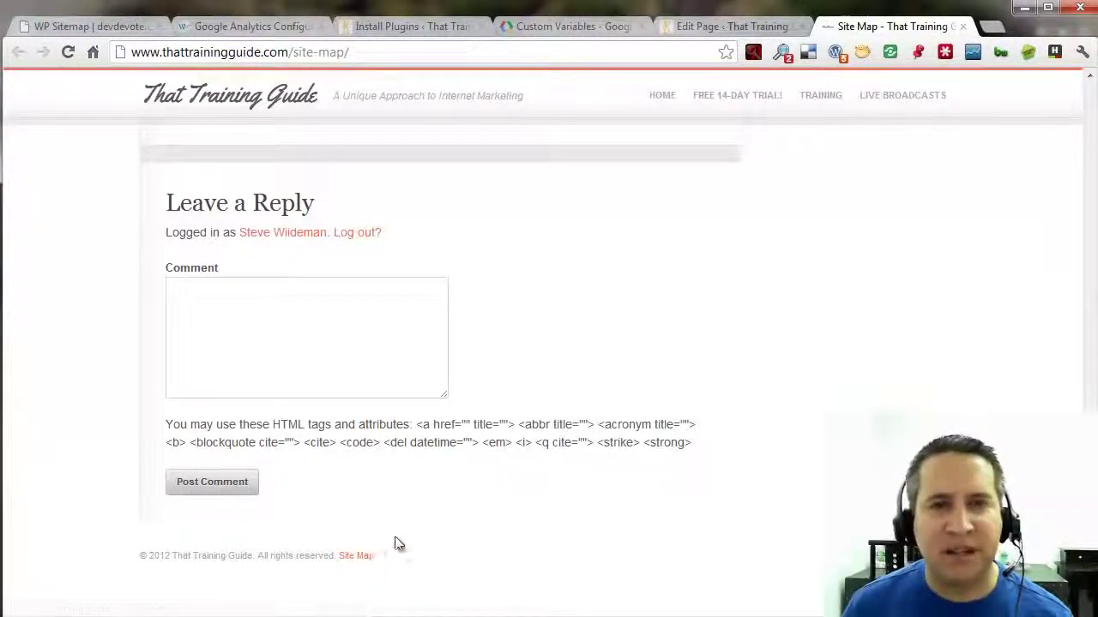
scroll(404, 541, up, 5)
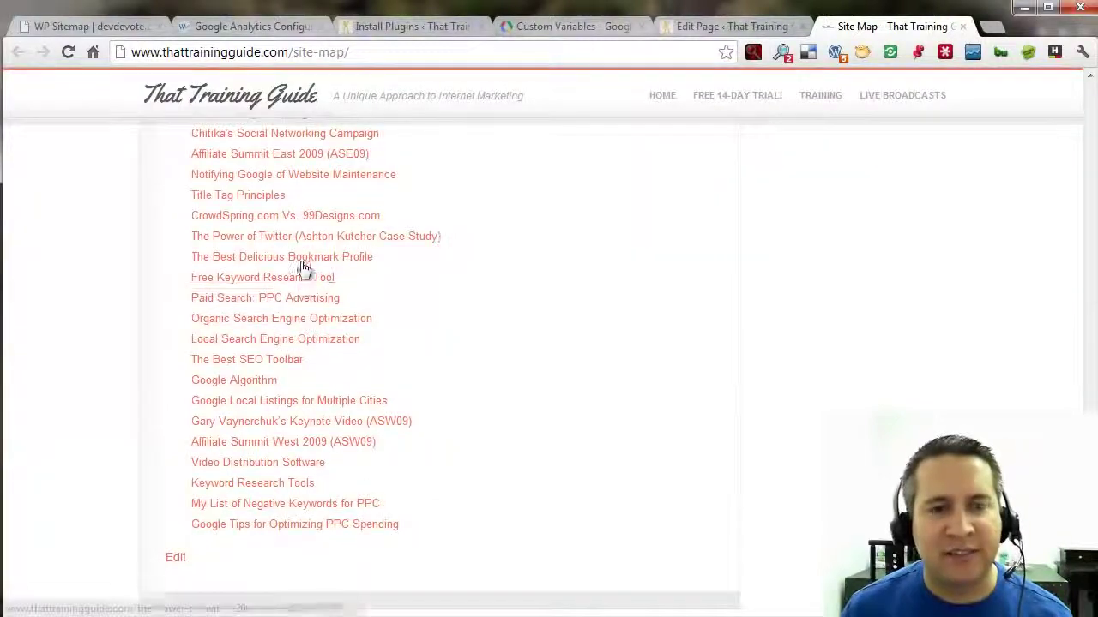
scroll(509, 314, up, 10)
scroll(565, 343, up, 15)
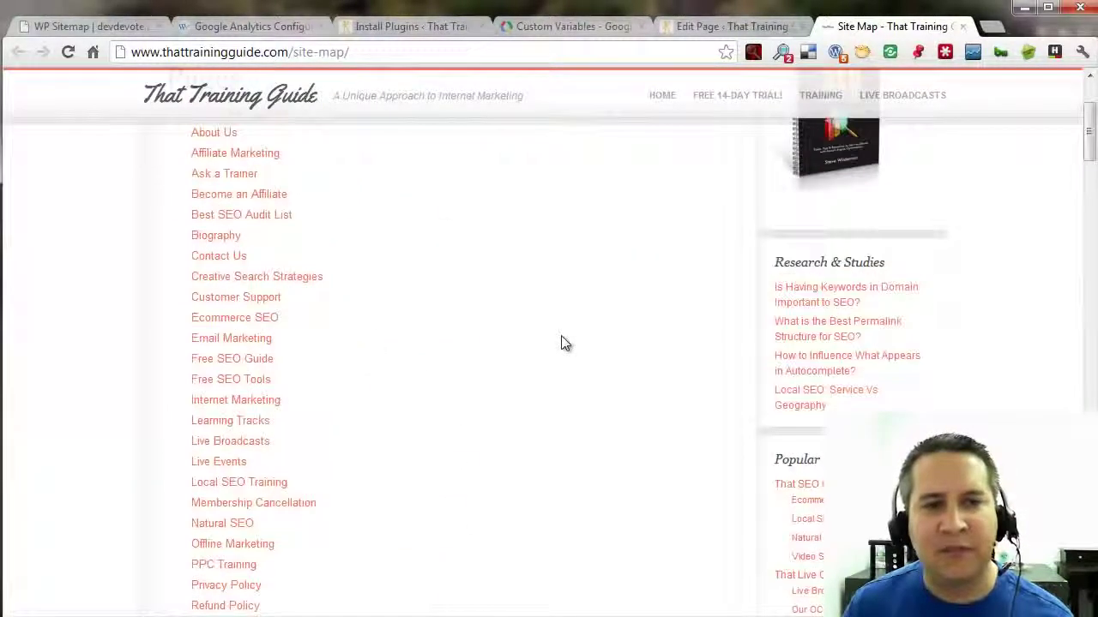
scroll(565, 343, down, 1)
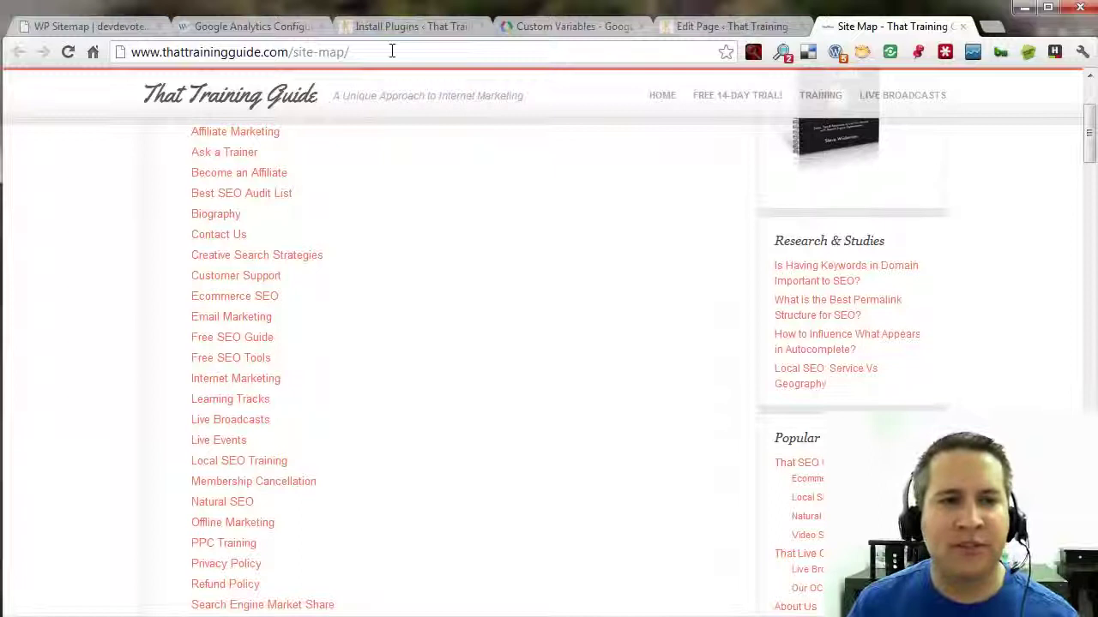
Step: Go to TRAINING > Internet Marketing and scroll through the past workshop videos table
mouse_move(822, 99)
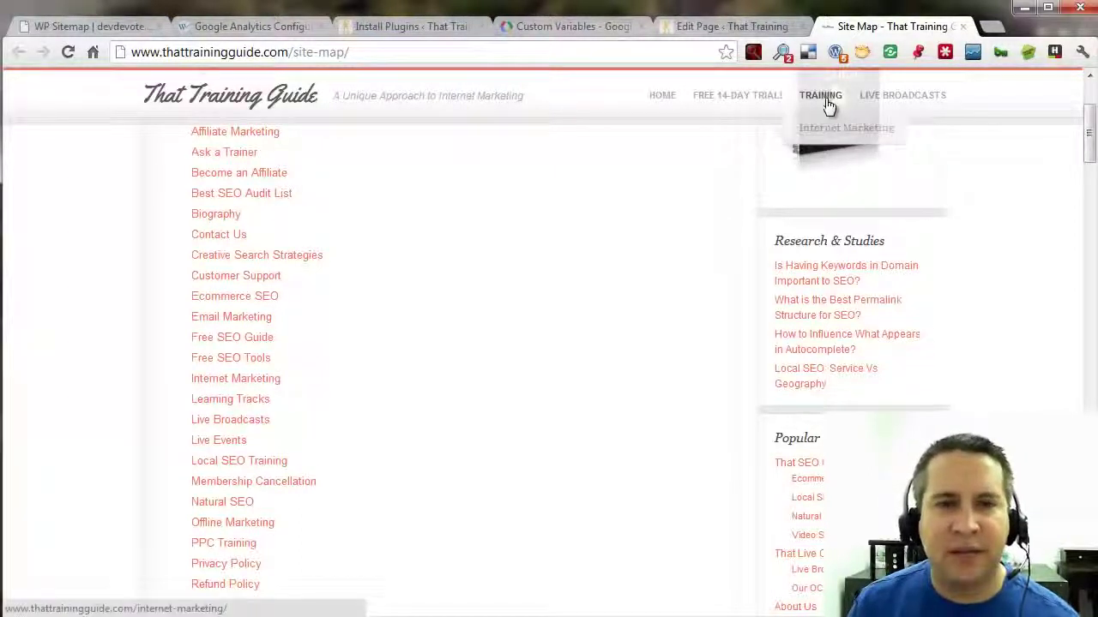
click(829, 128)
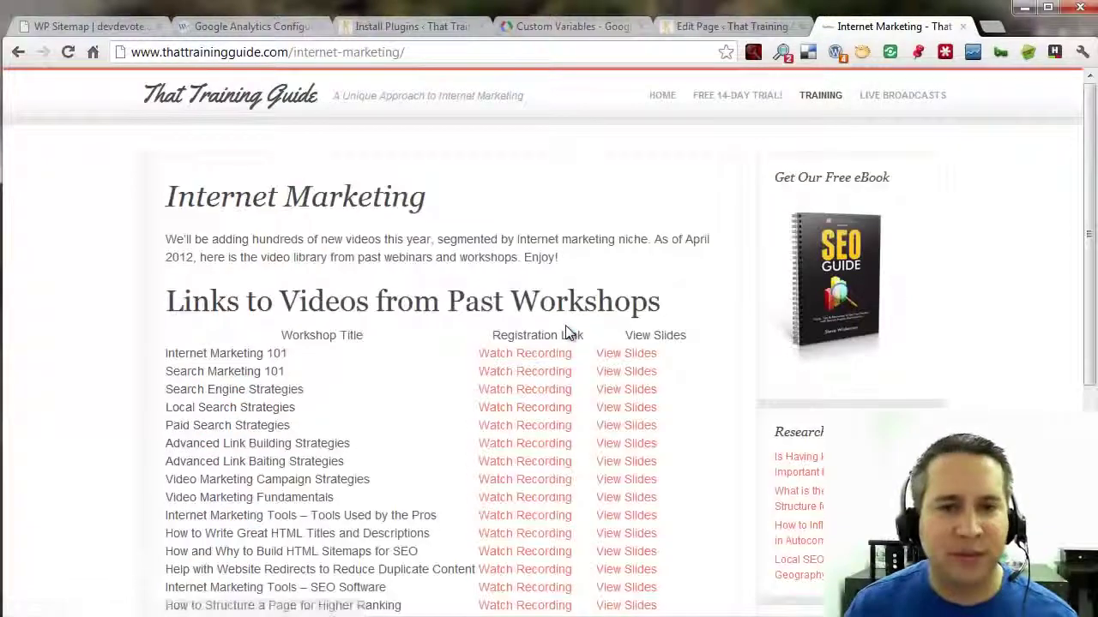
scroll(686, 374, down, 2)
scroll(673, 343, down, 2)
scroll(480, 378, up, 4)
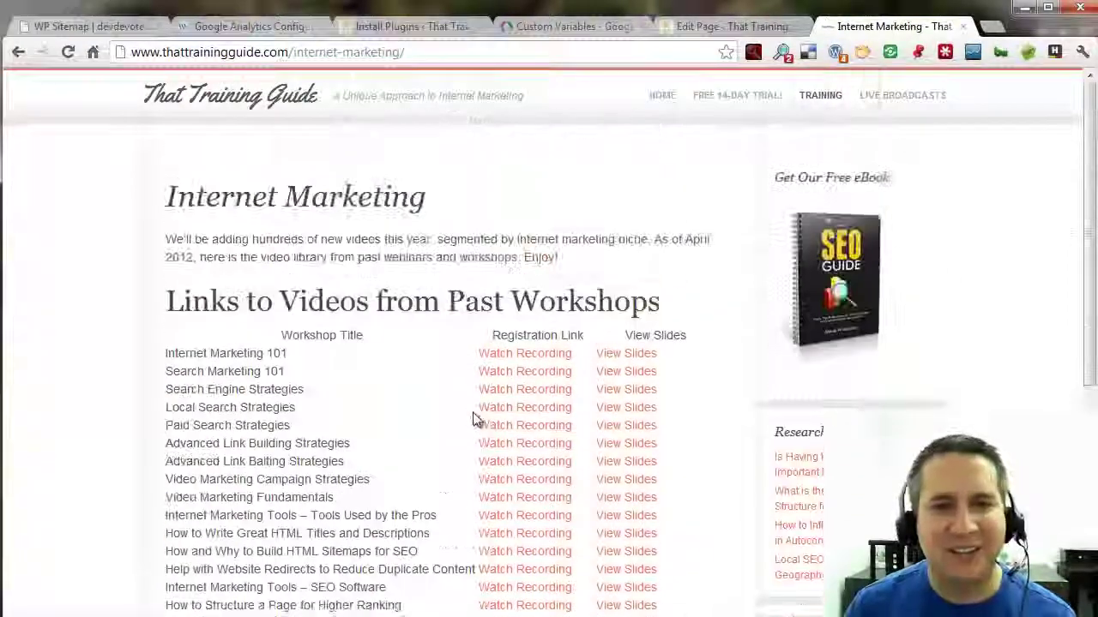